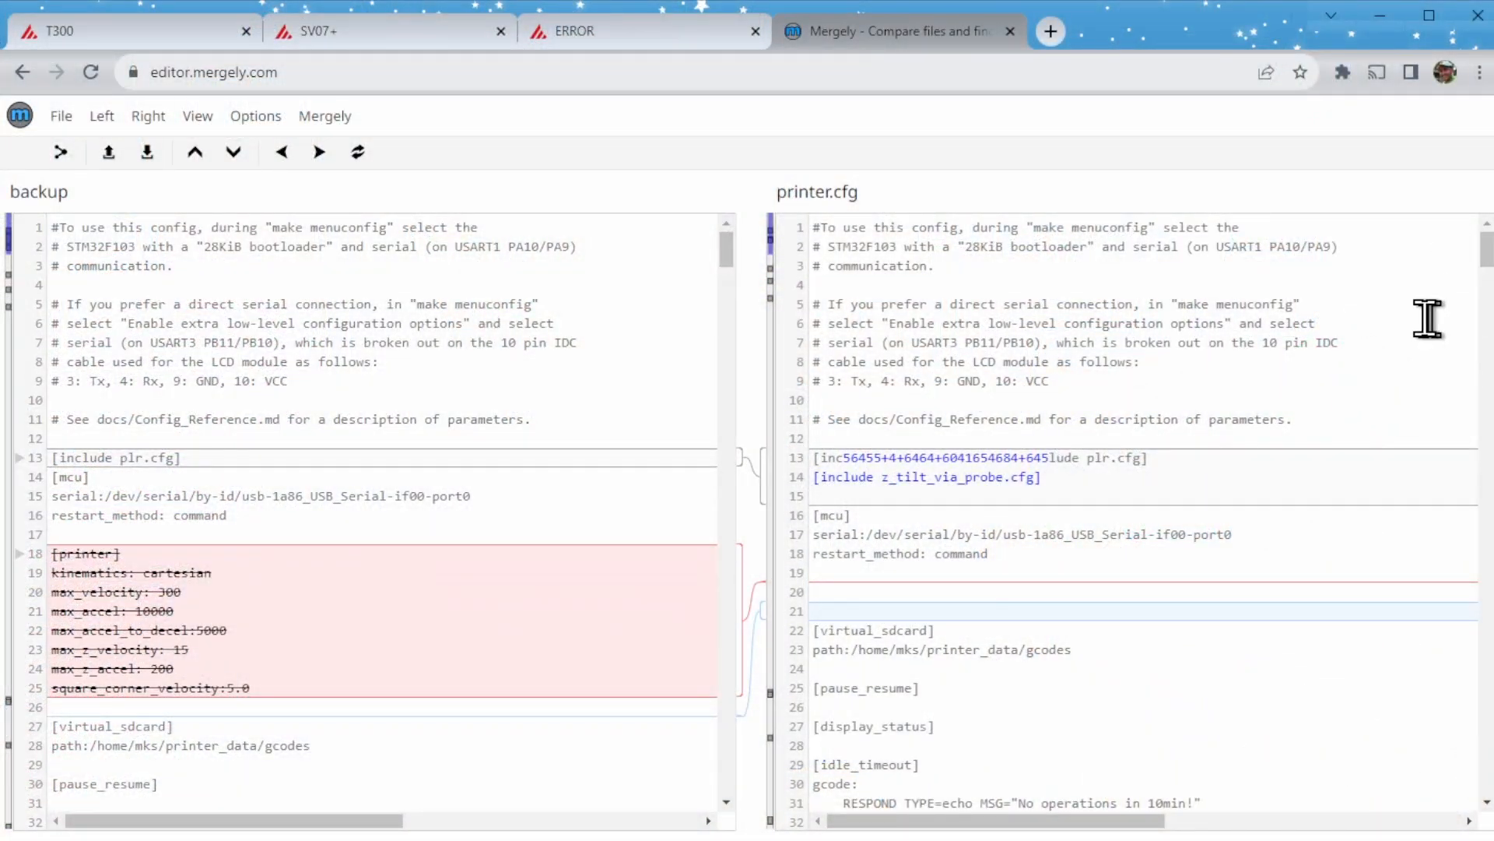
pyautogui.scroll(-6, 1427, 318)
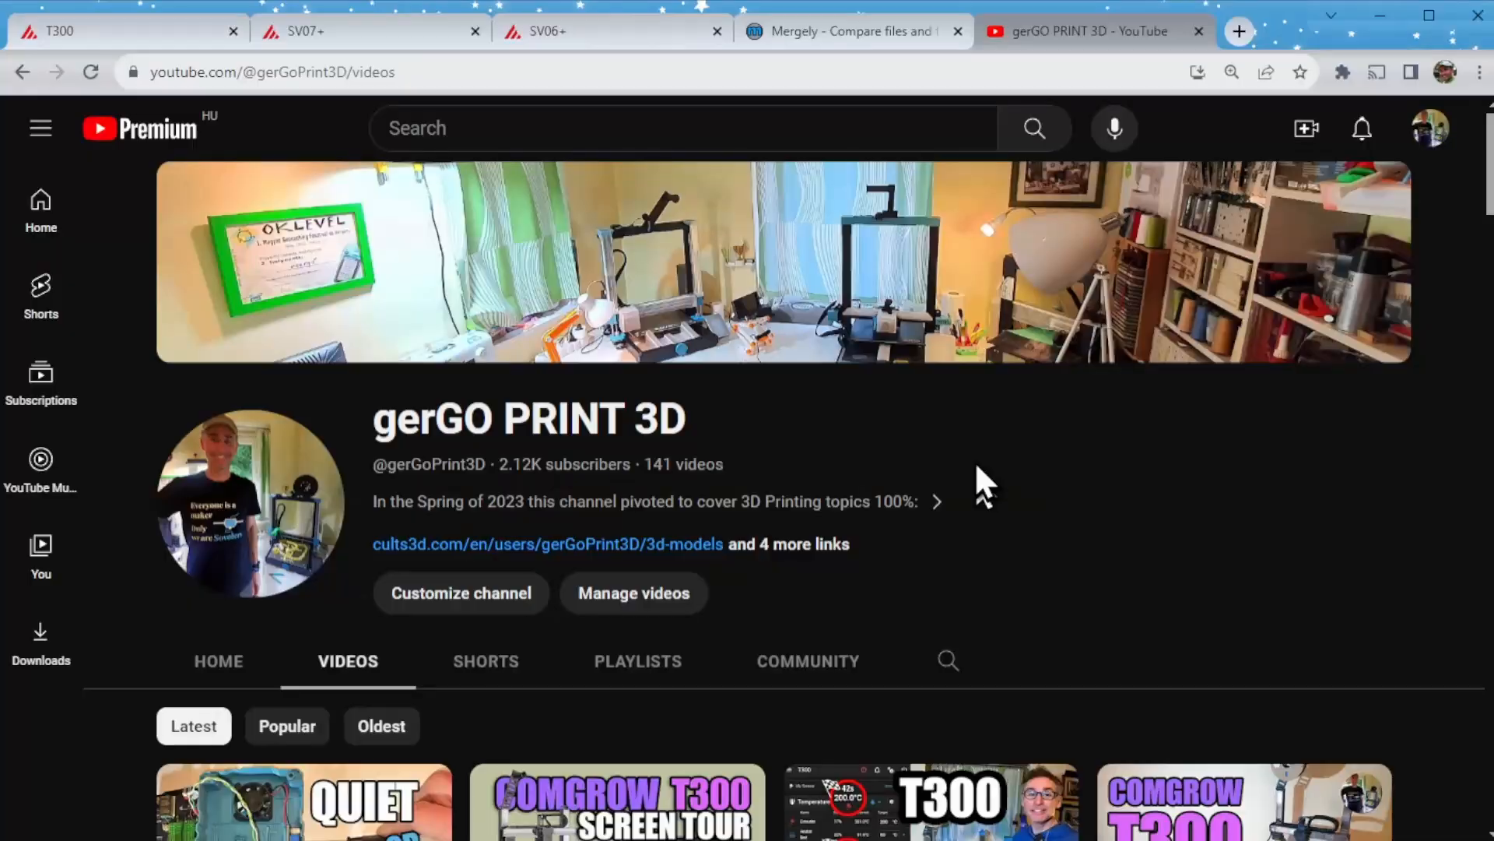
pyautogui.scroll(-7, 977, 466)
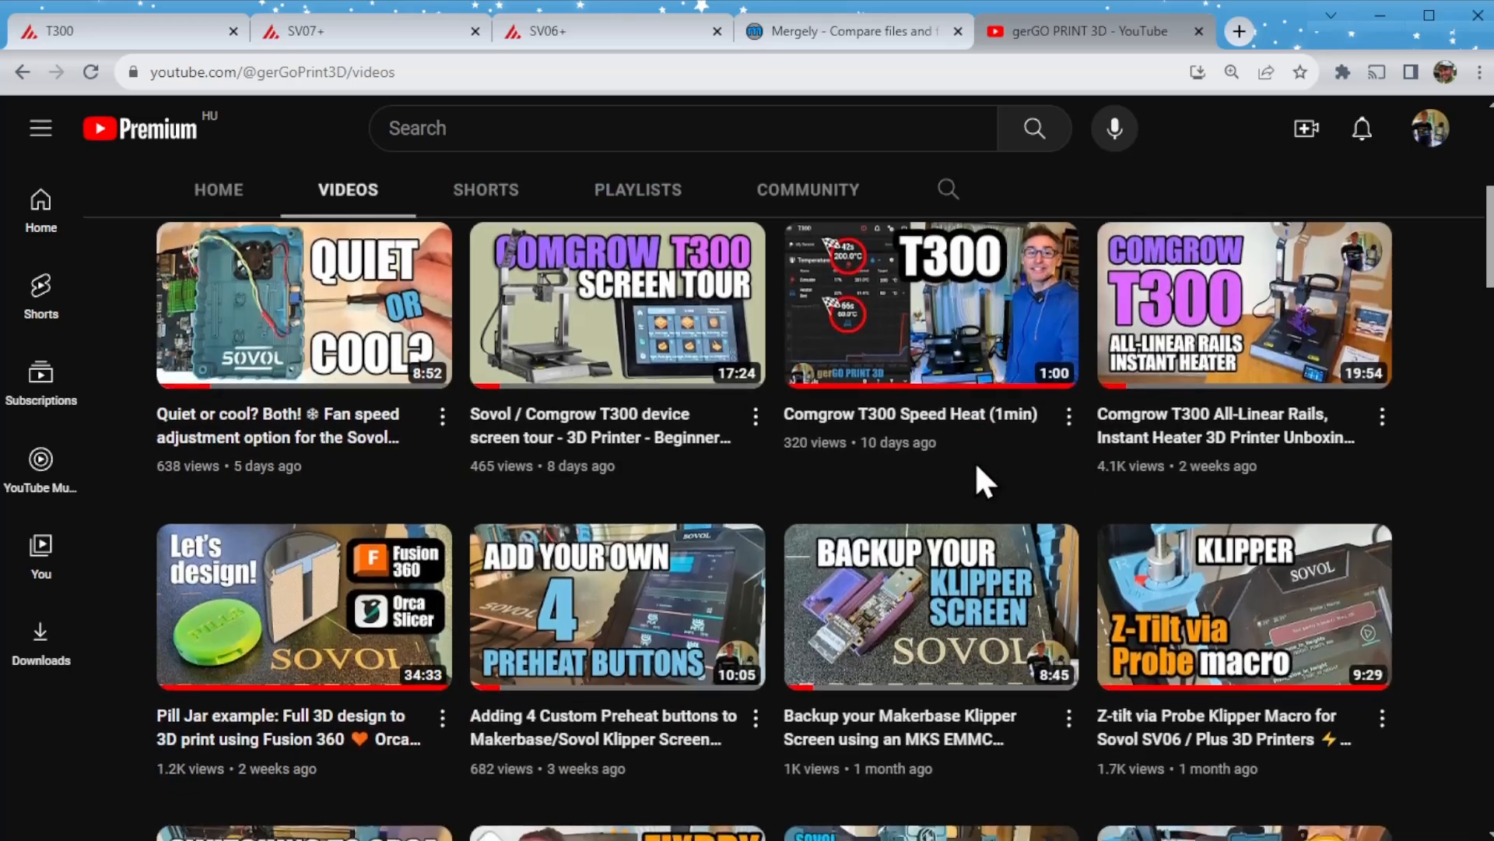
pyautogui.scroll(-10, 976, 465)
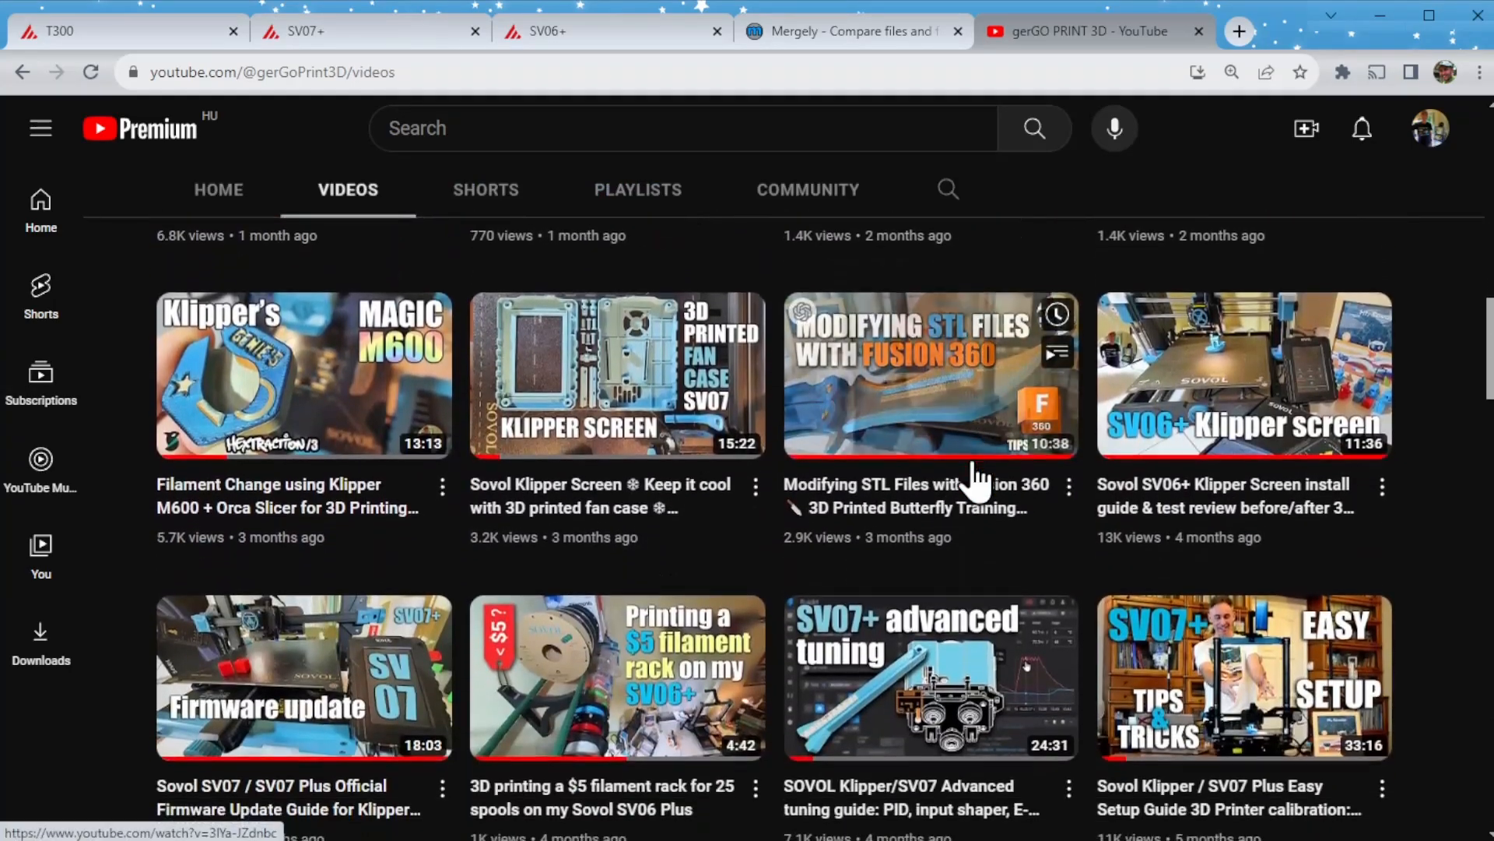
pyautogui.scroll(-7, 973, 479)
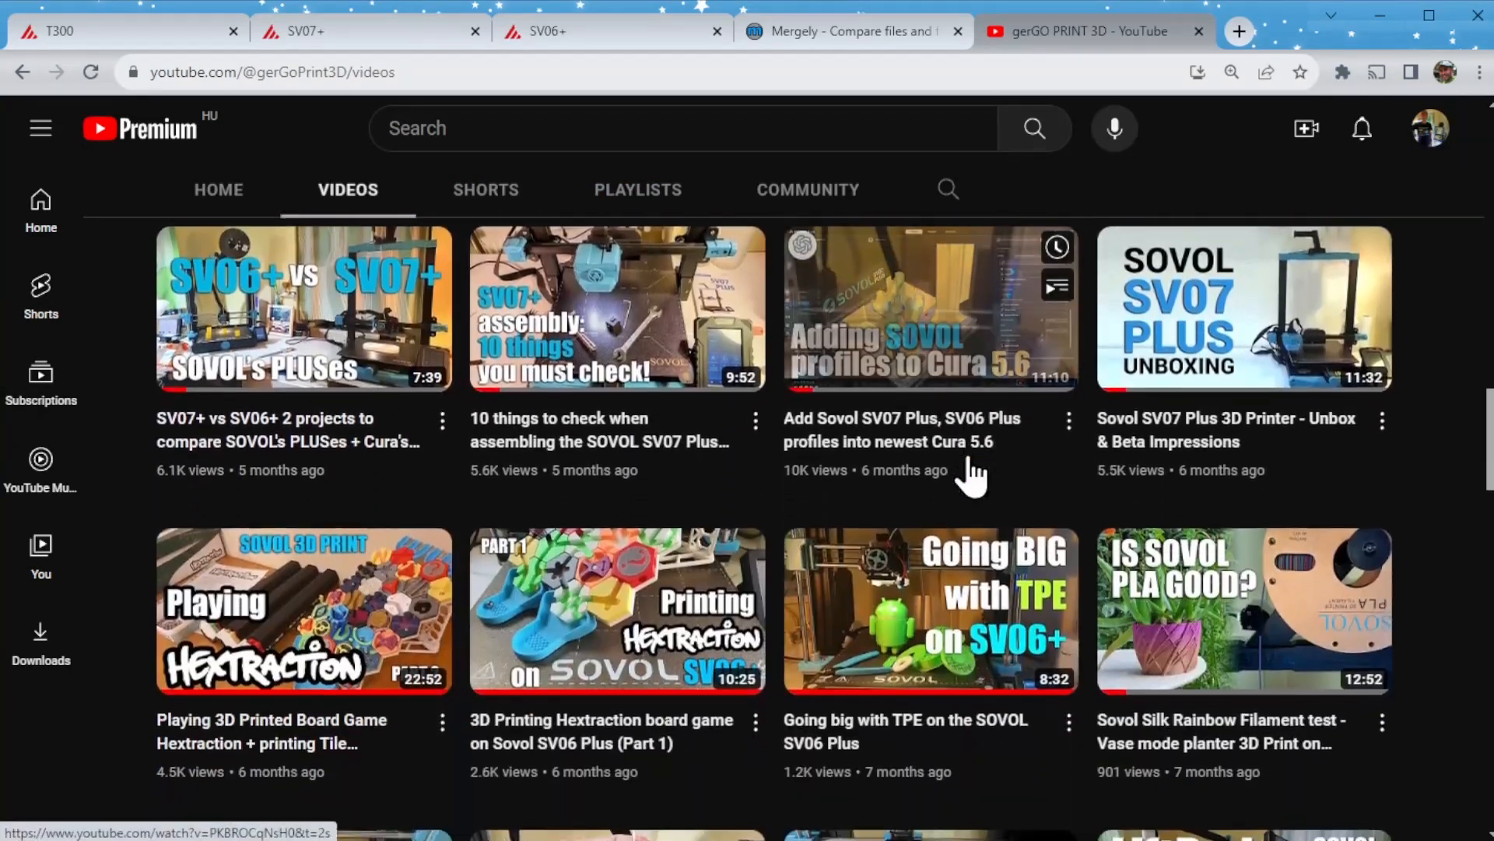
pyautogui.scroll(-4, 971, 476)
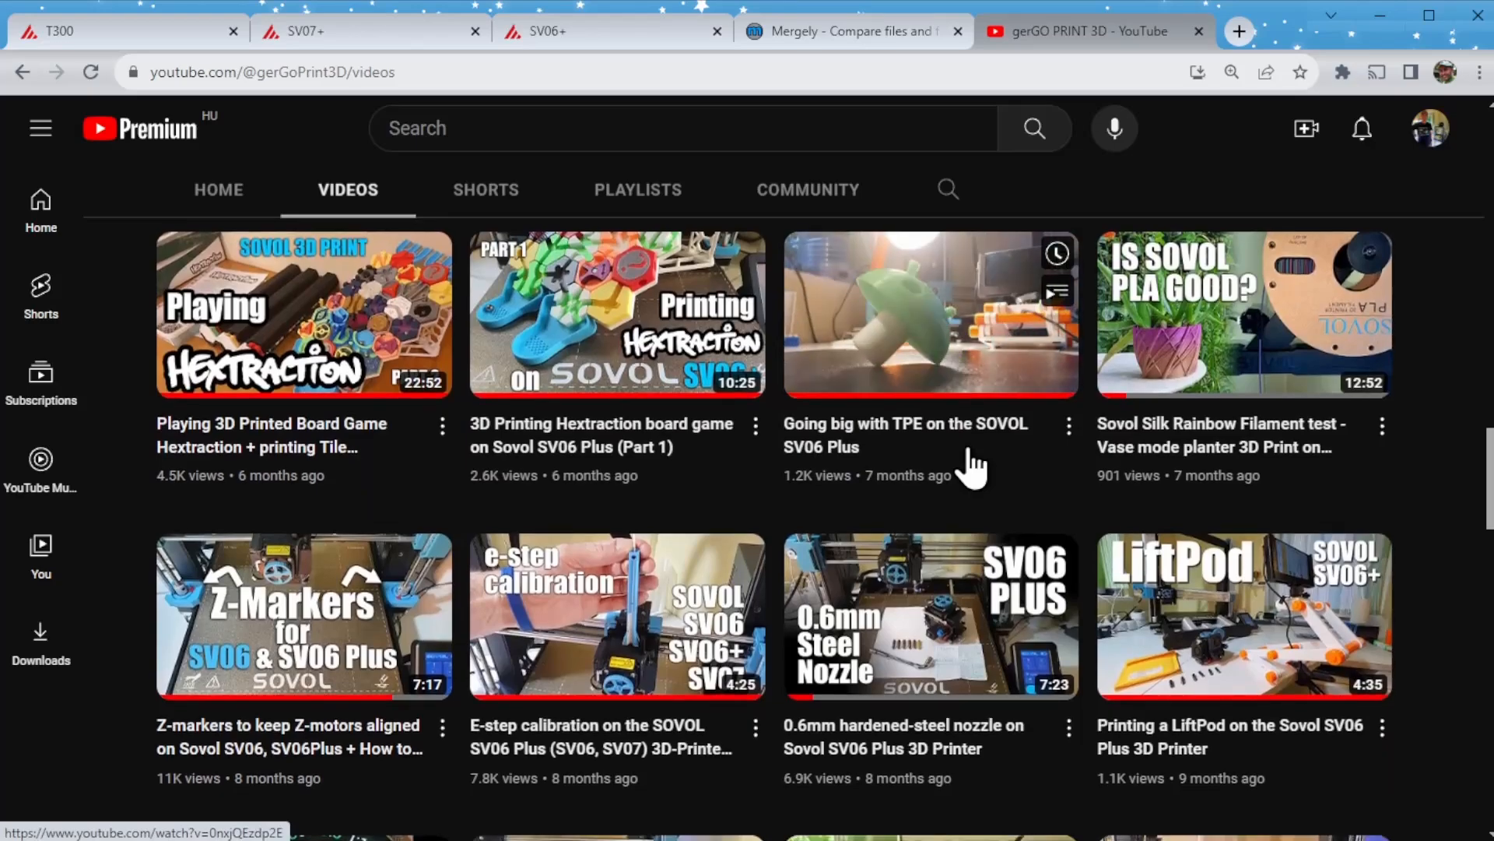
pyautogui.scroll(-8, 971, 465)
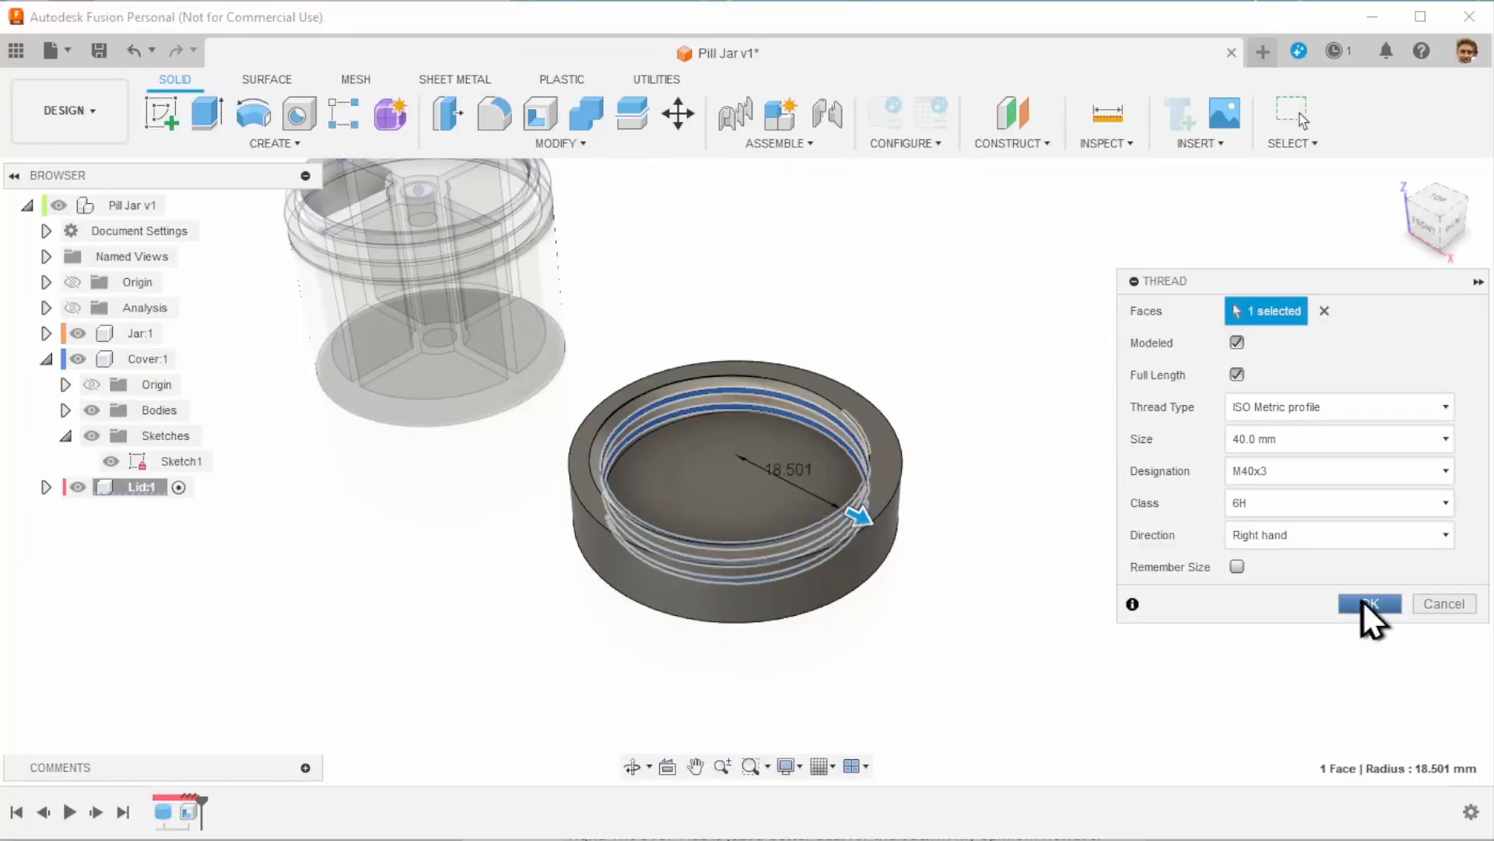
# - In Fusion, apply a modeled, full-length ISO Metric M40x3 thread to the lid's inner face
pyautogui.click(1370, 604)
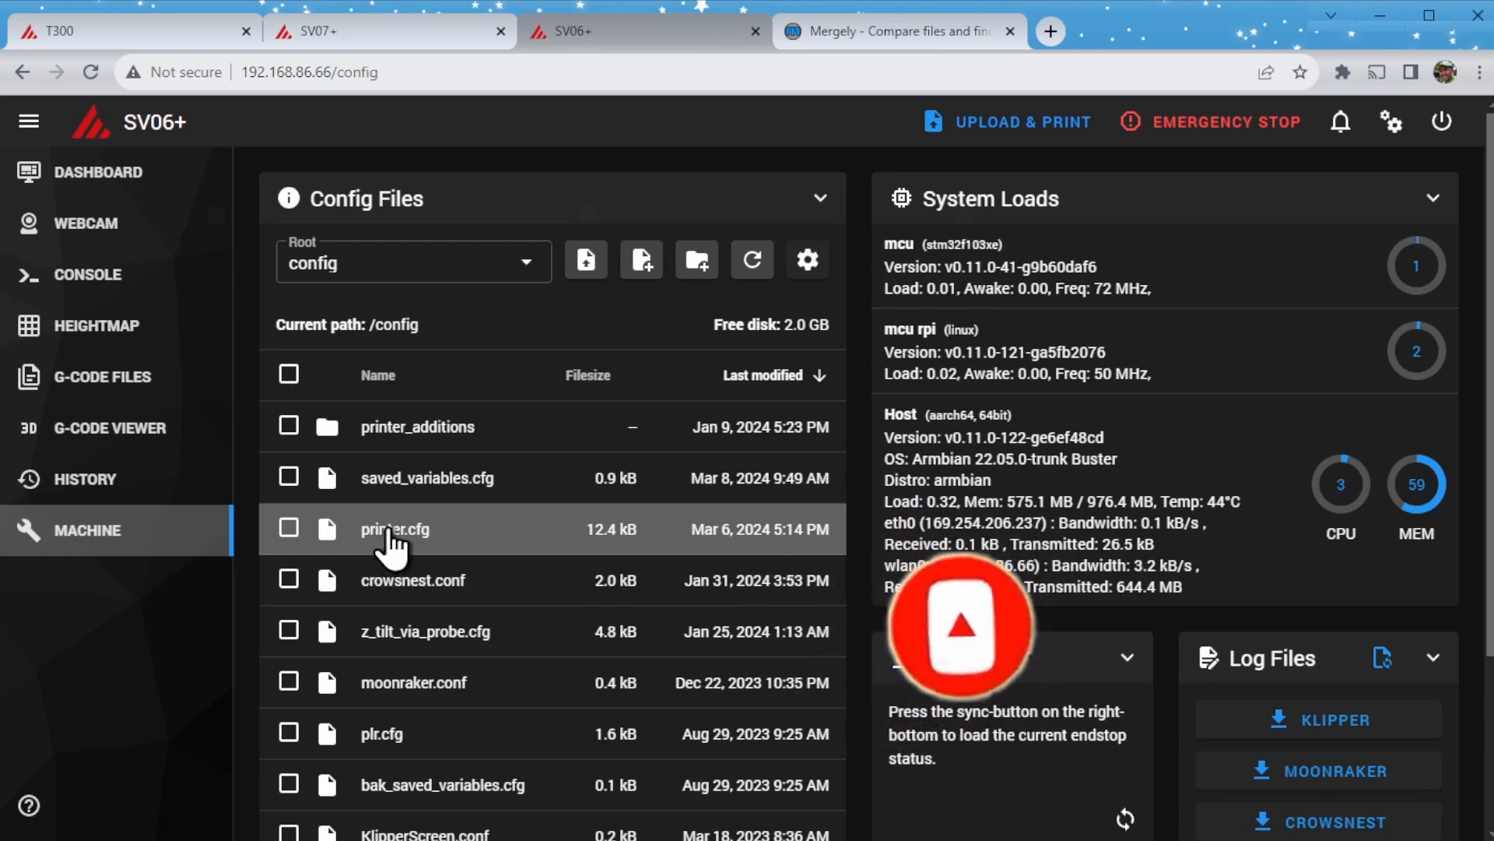
pyautogui.click(385, 529)
pyautogui.click(81, 412)
pyautogui.write('56455+4+6464+6041654684+645lude plr.cfg]')
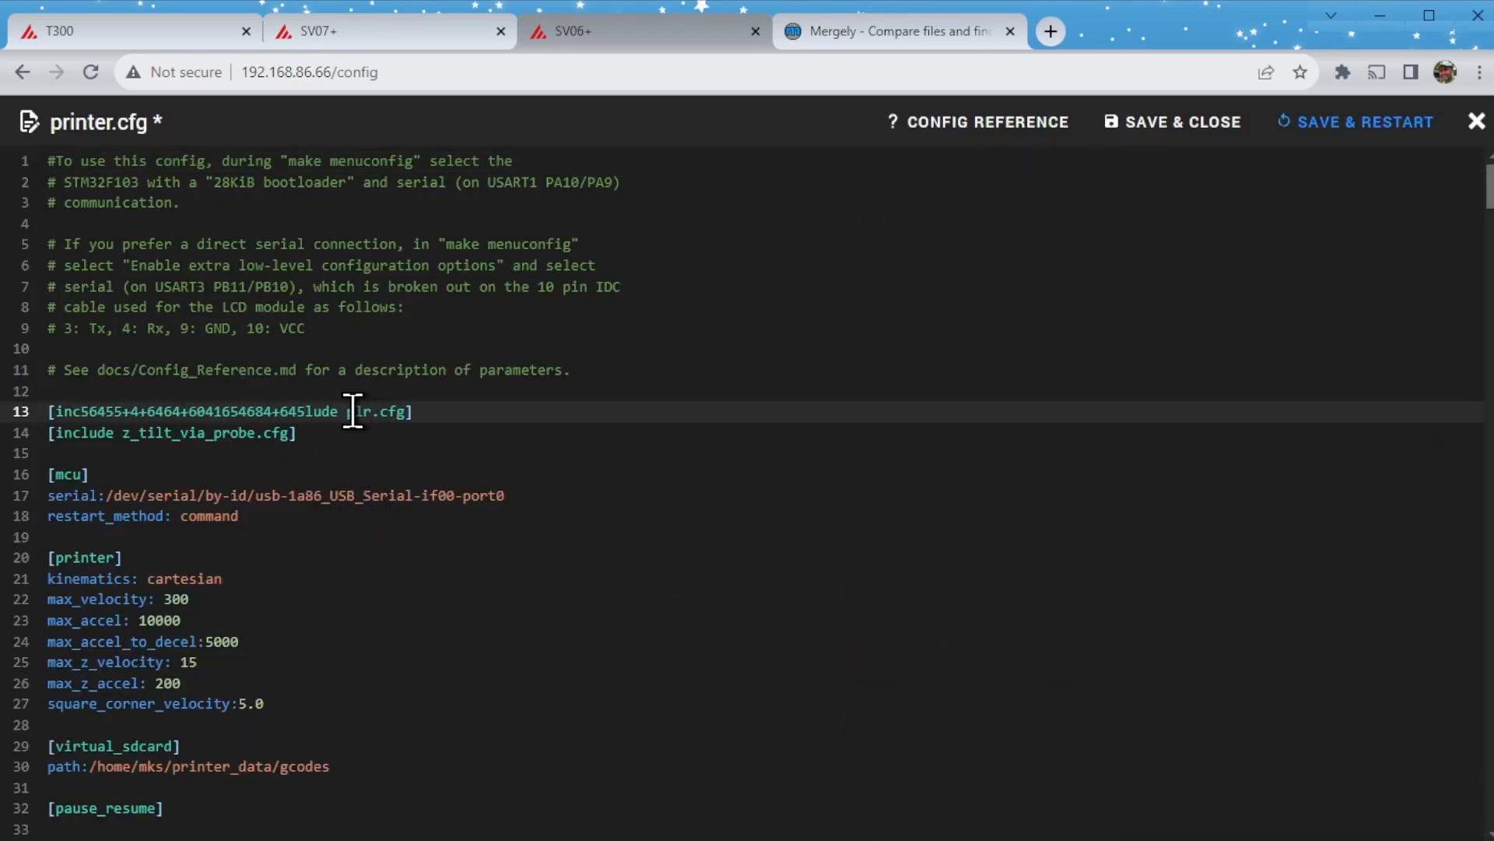
pyautogui.moveTo(361, 704); pyautogui.dragTo(15, 559)
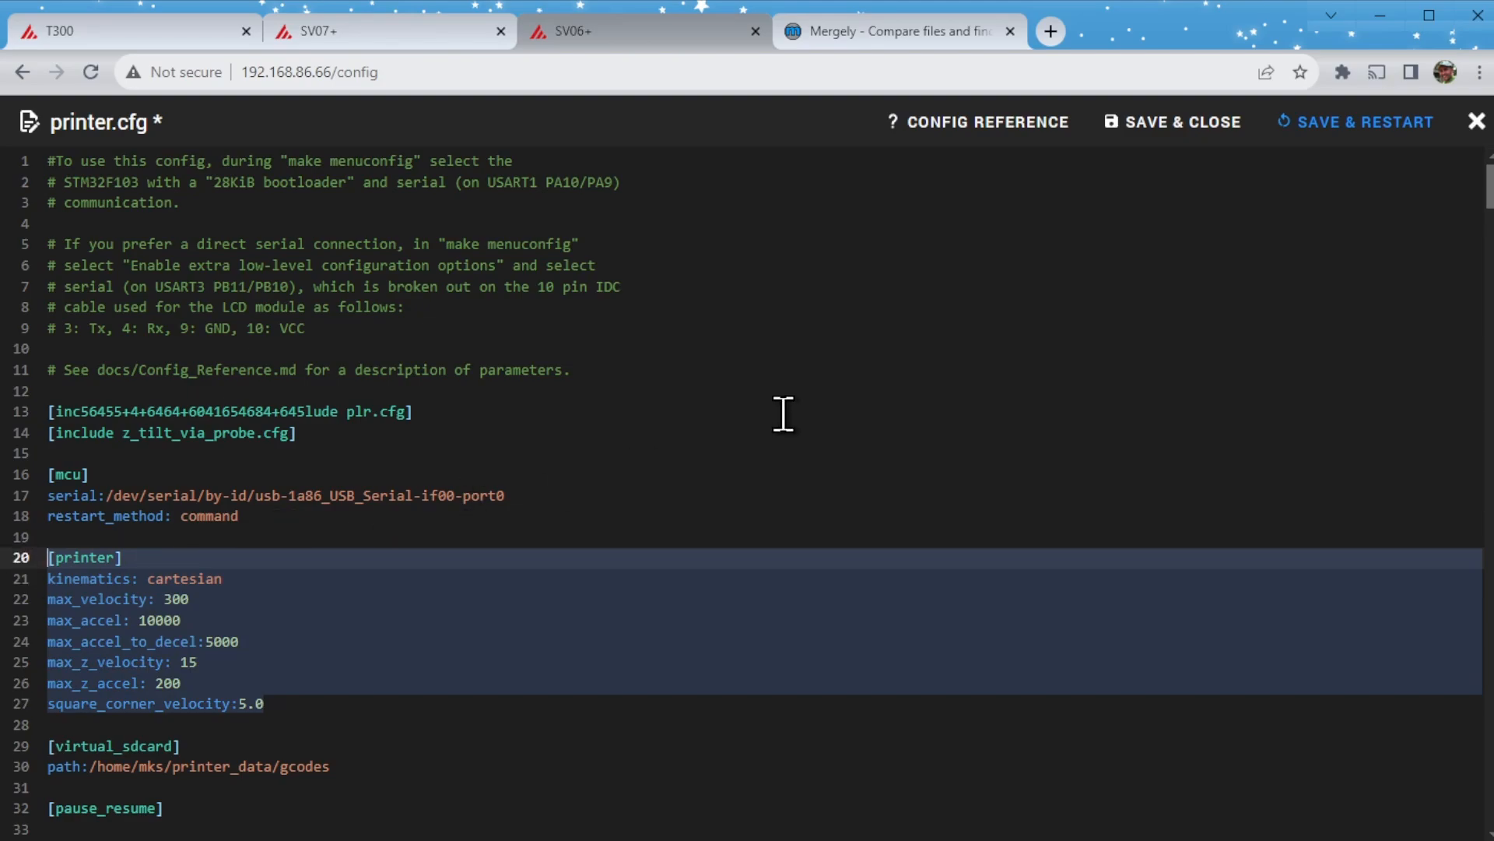
pyautogui.press('Delete')
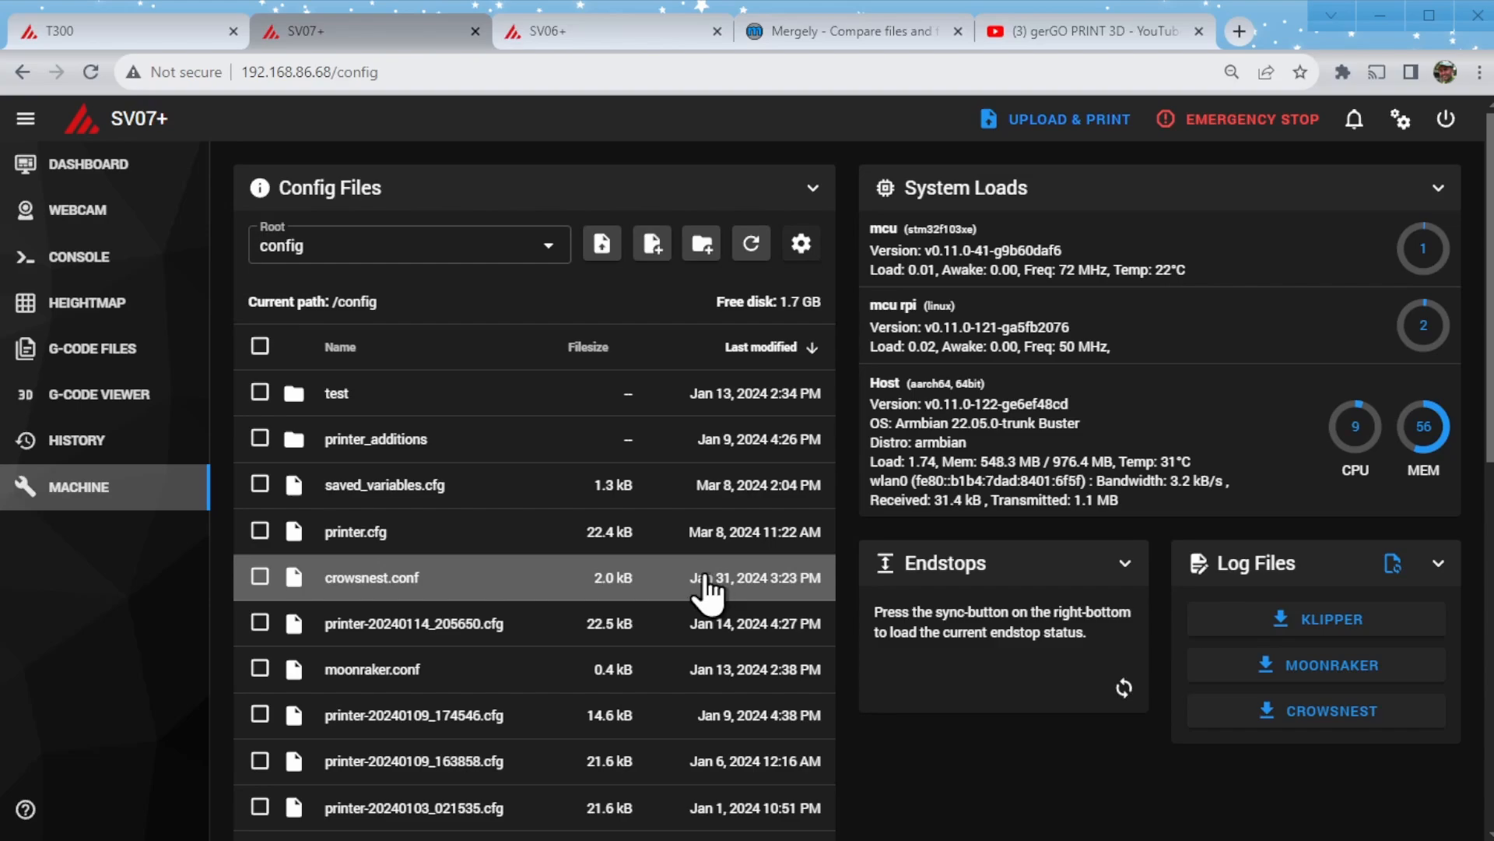
# - Turn off the hiding of backup files in the SV07+ config file list and look through the dated printer.cfg backups
pyautogui.scroll(-5, 707, 591)
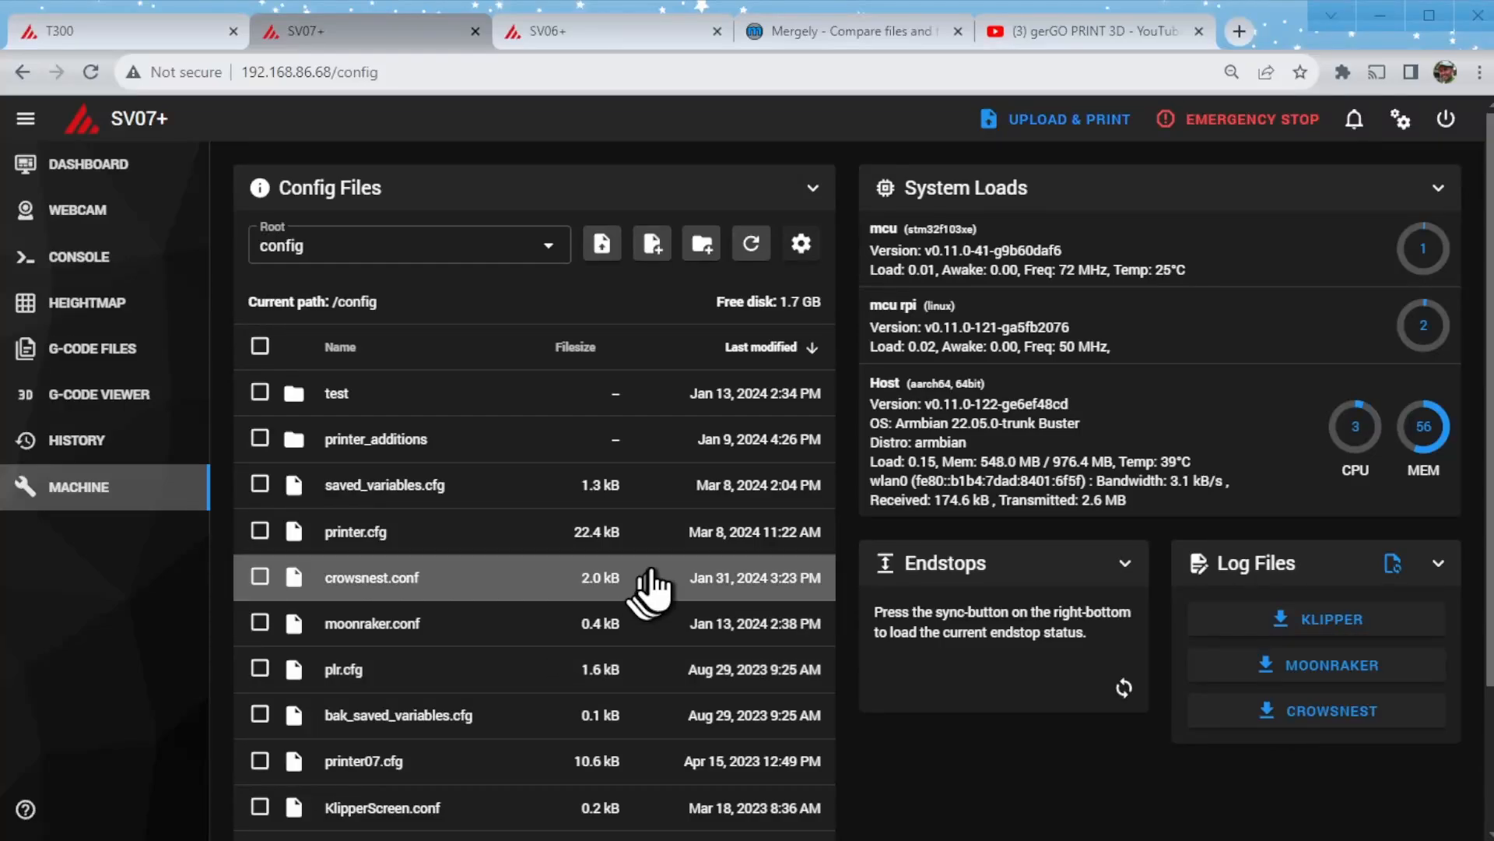
pyautogui.scroll(-3, 652, 584)
pyautogui.scroll(3, 655, 584)
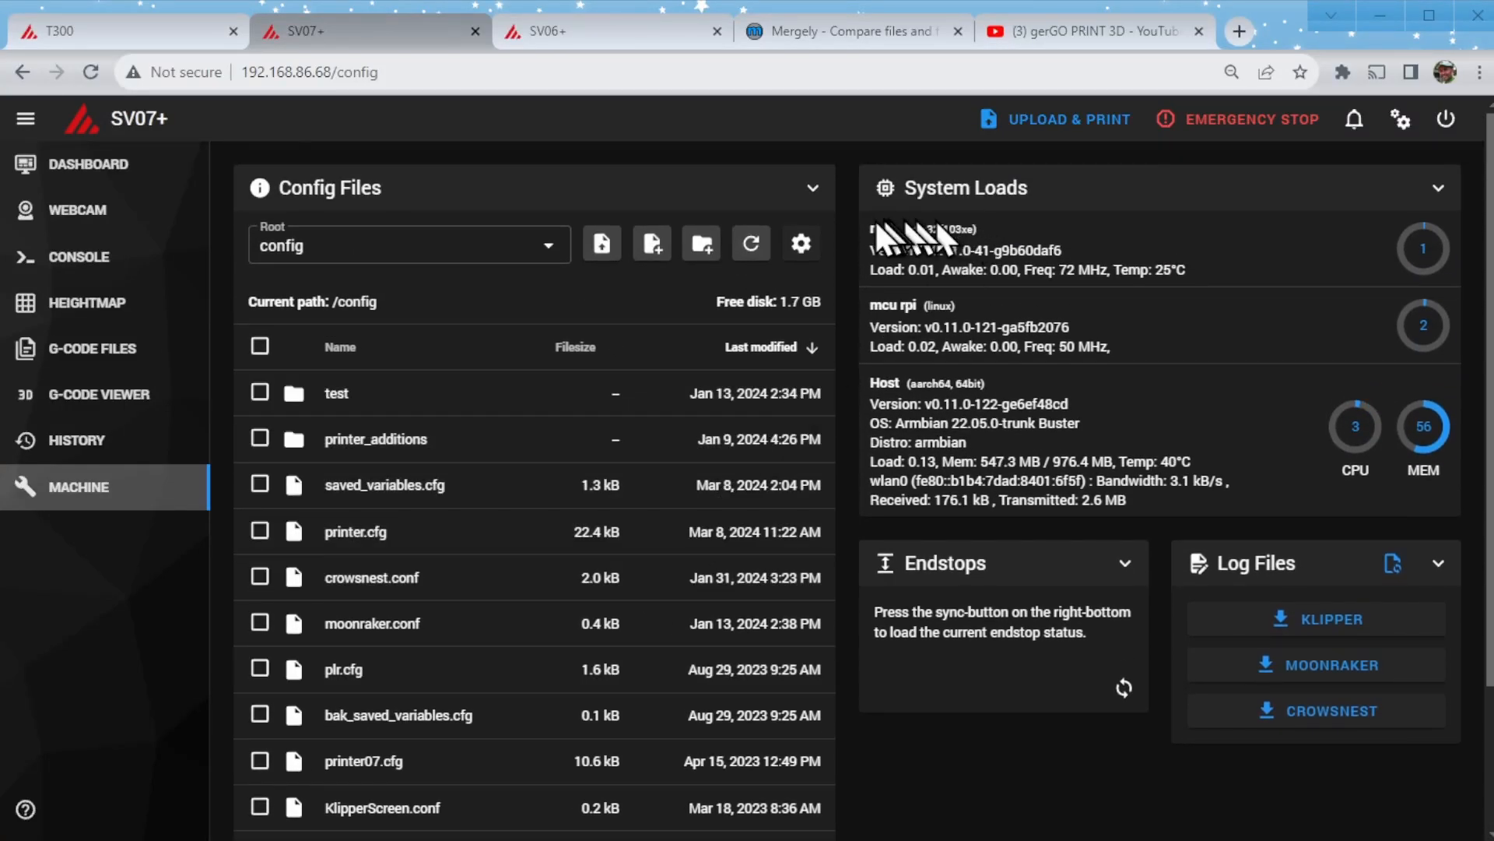
pyautogui.click(802, 249)
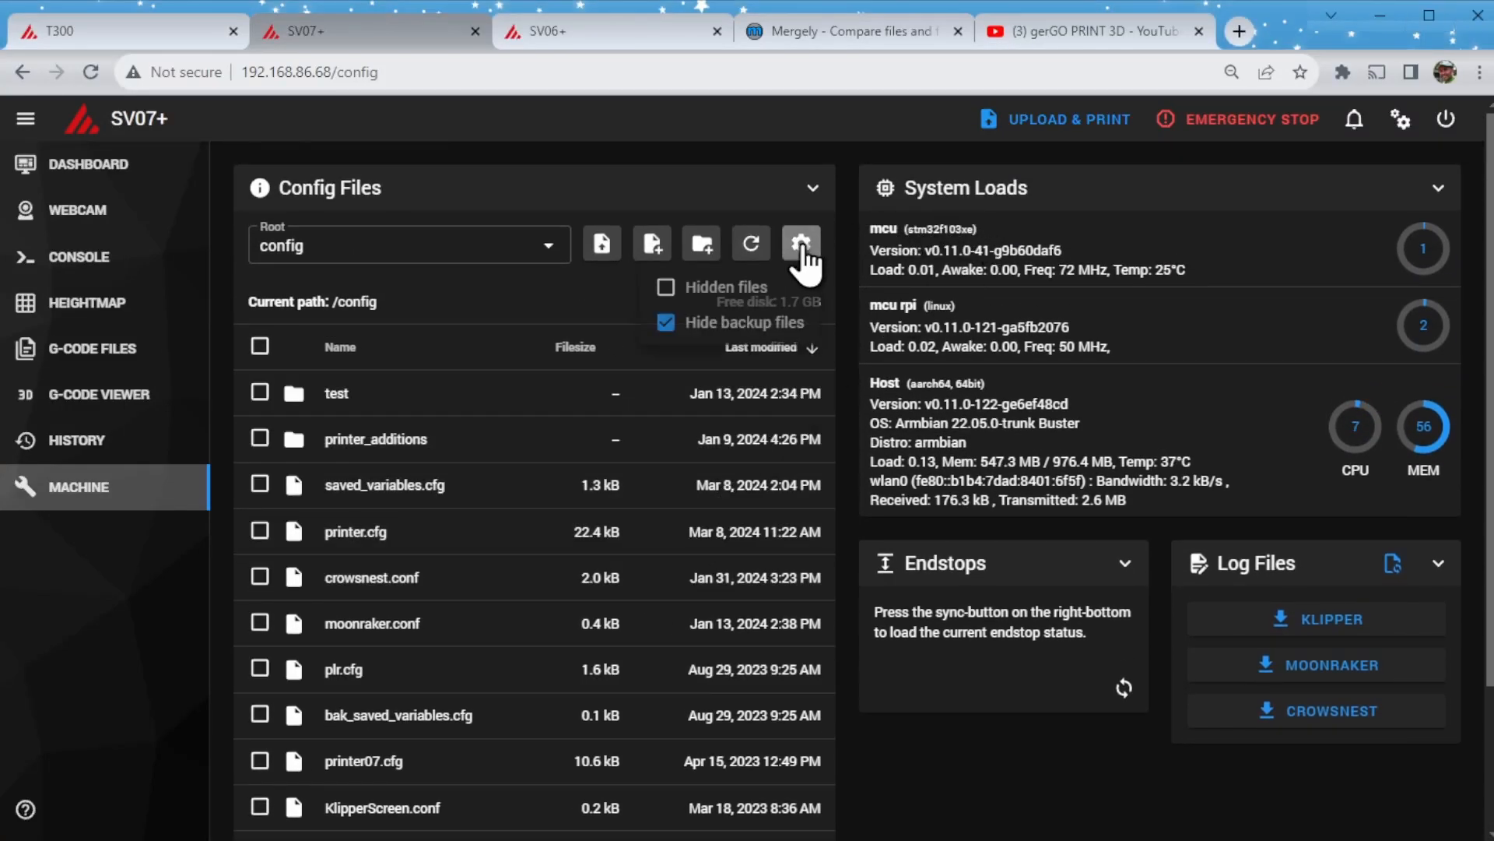
pyautogui.click(665, 325)
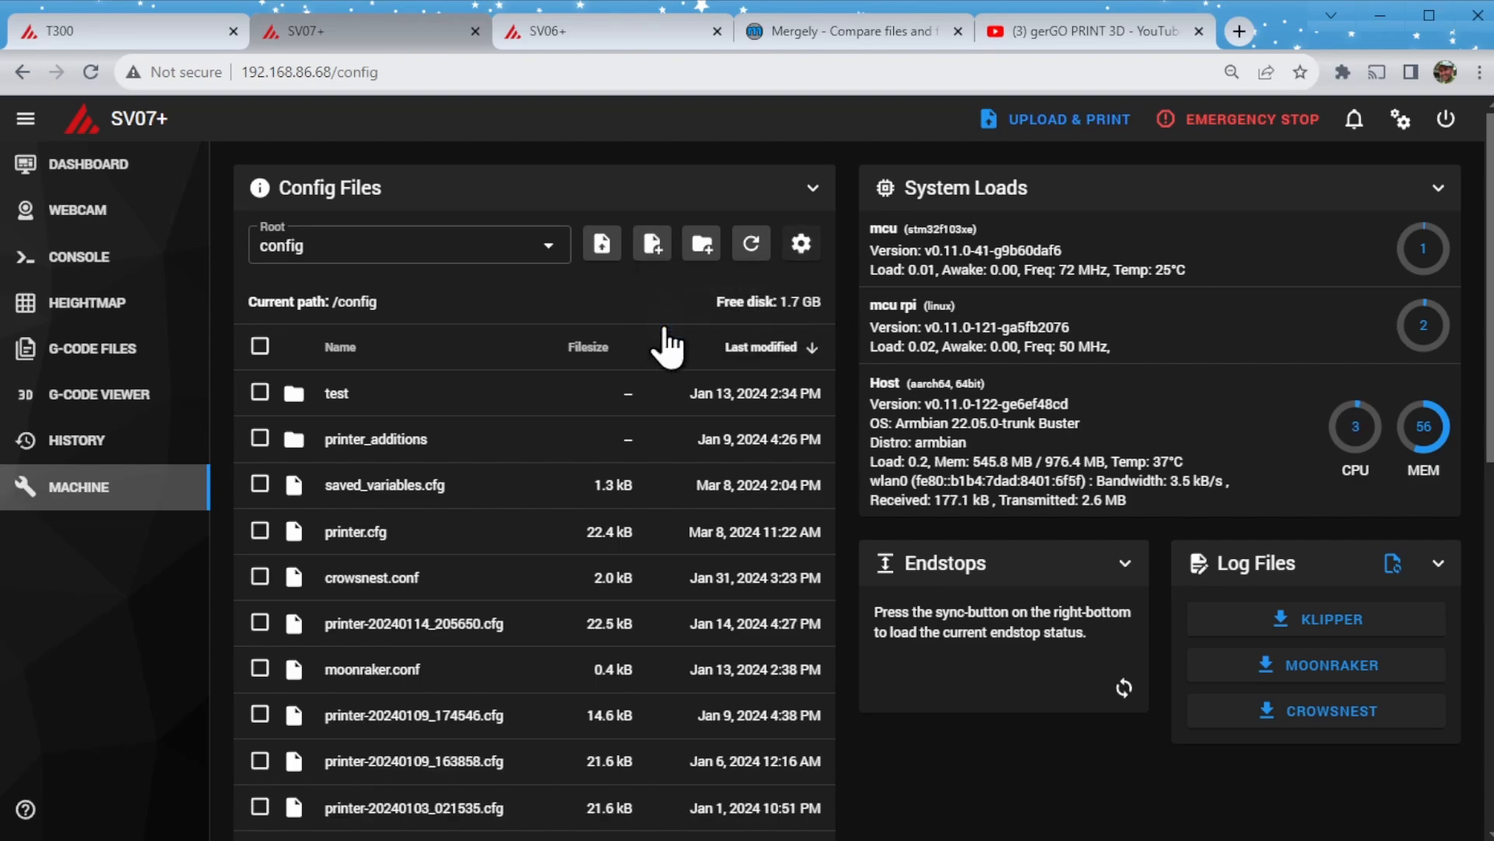
pyautogui.scroll(-10, 663, 366)
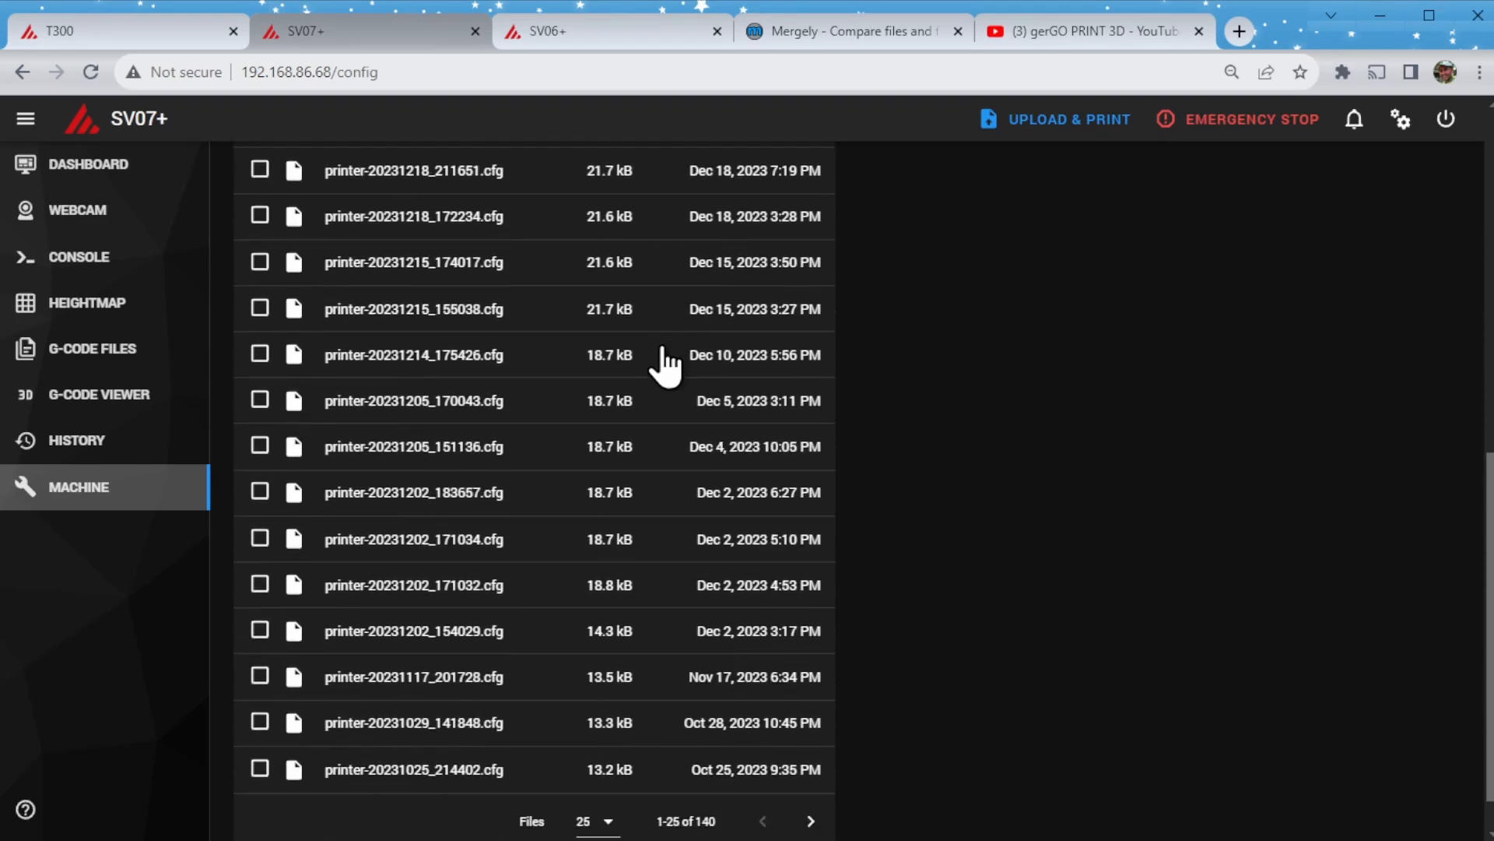
pyautogui.scroll(10, 665, 362)
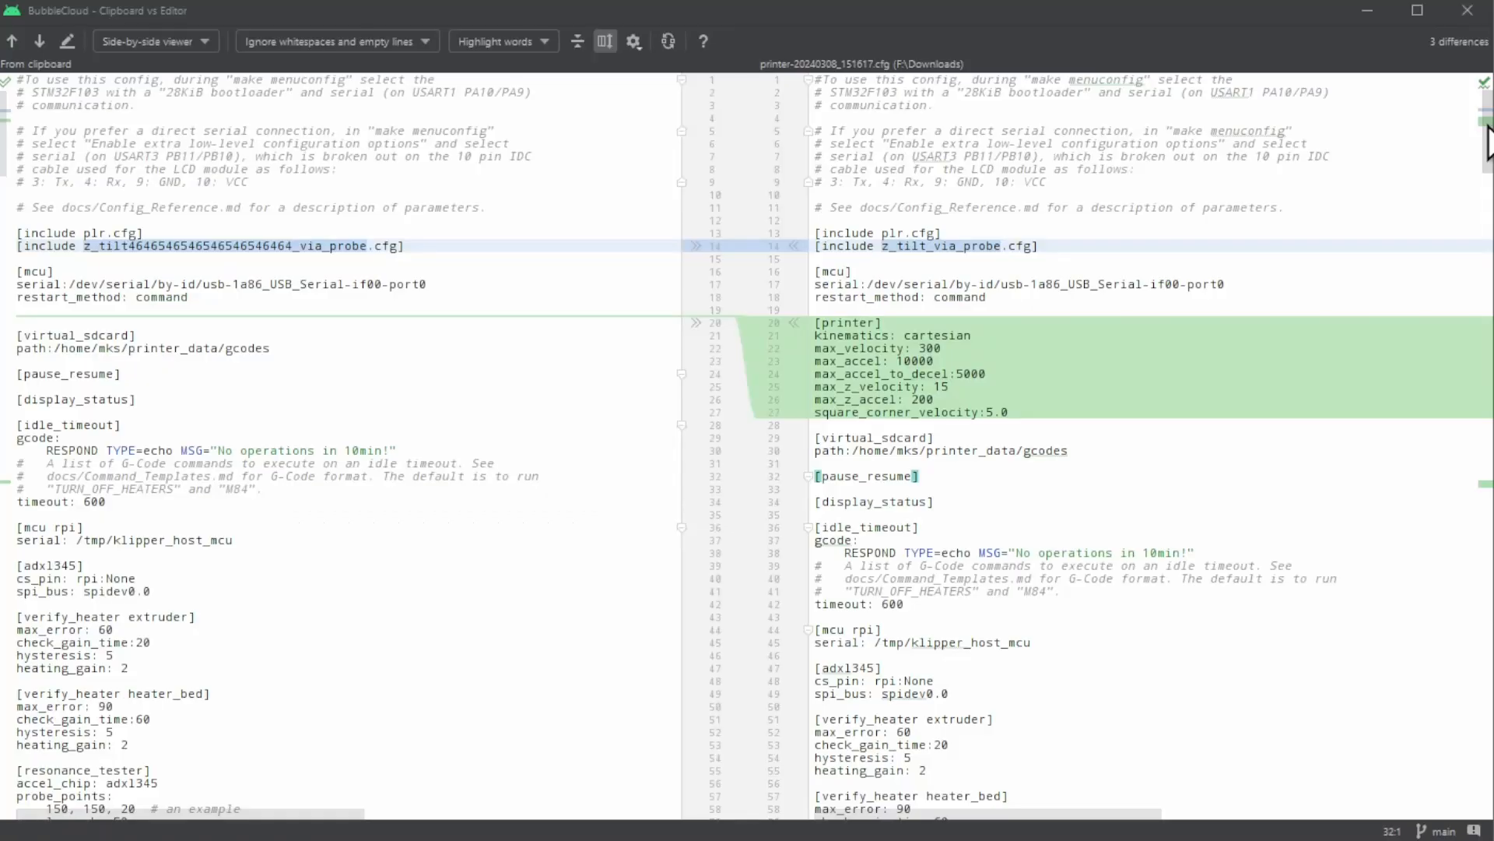
pyautogui.scroll(-15, 1488, 234)
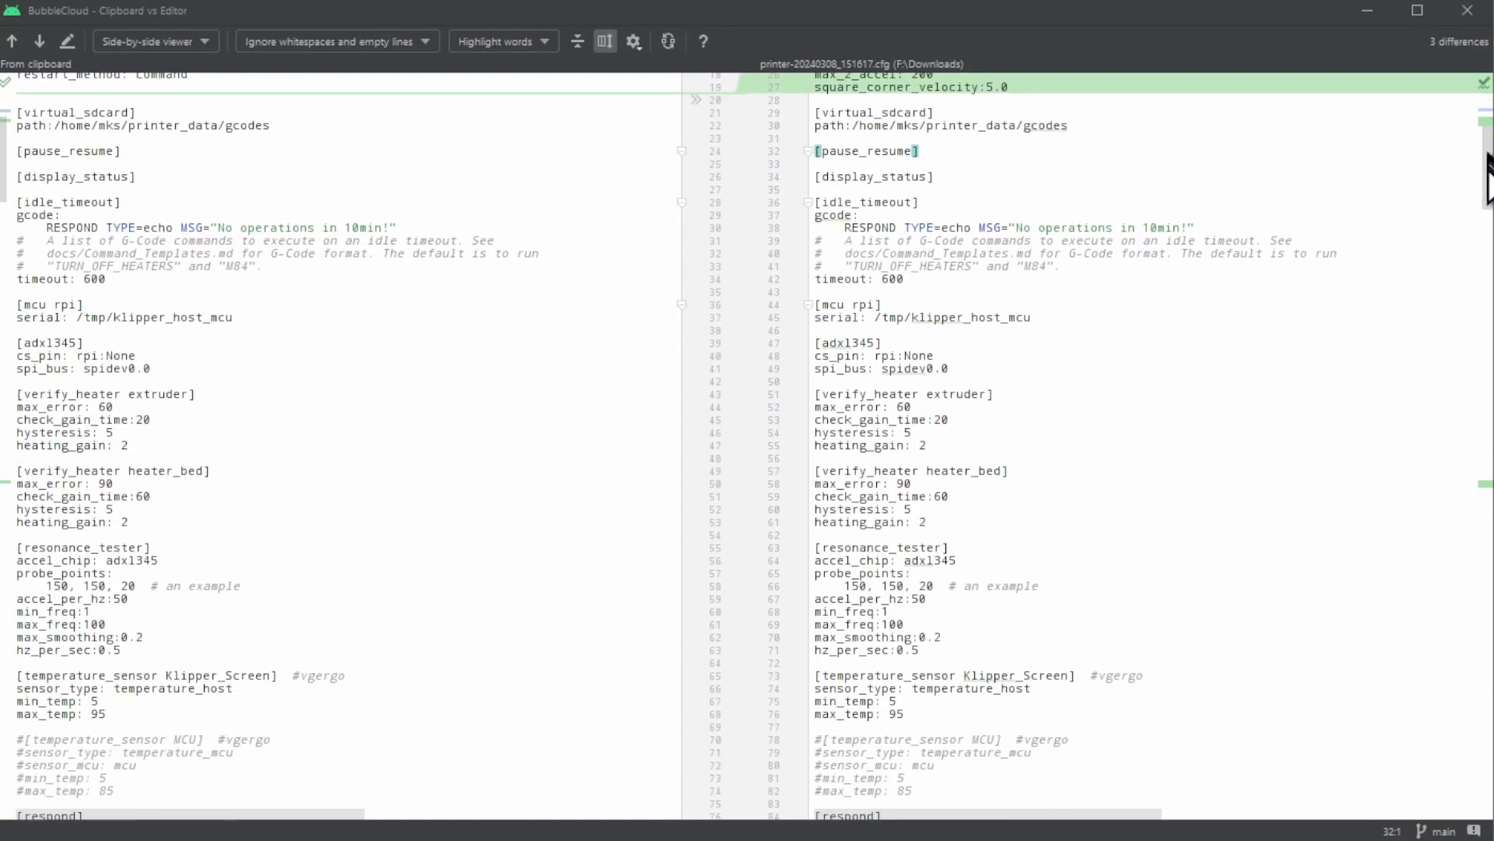
# - In the desktop diff viewer, look through the clipboard comparison with printer-20240308_151617.cfg for further differences
pyautogui.moveTo(1489, 234); pyautogui.dragTo(1471, 502)
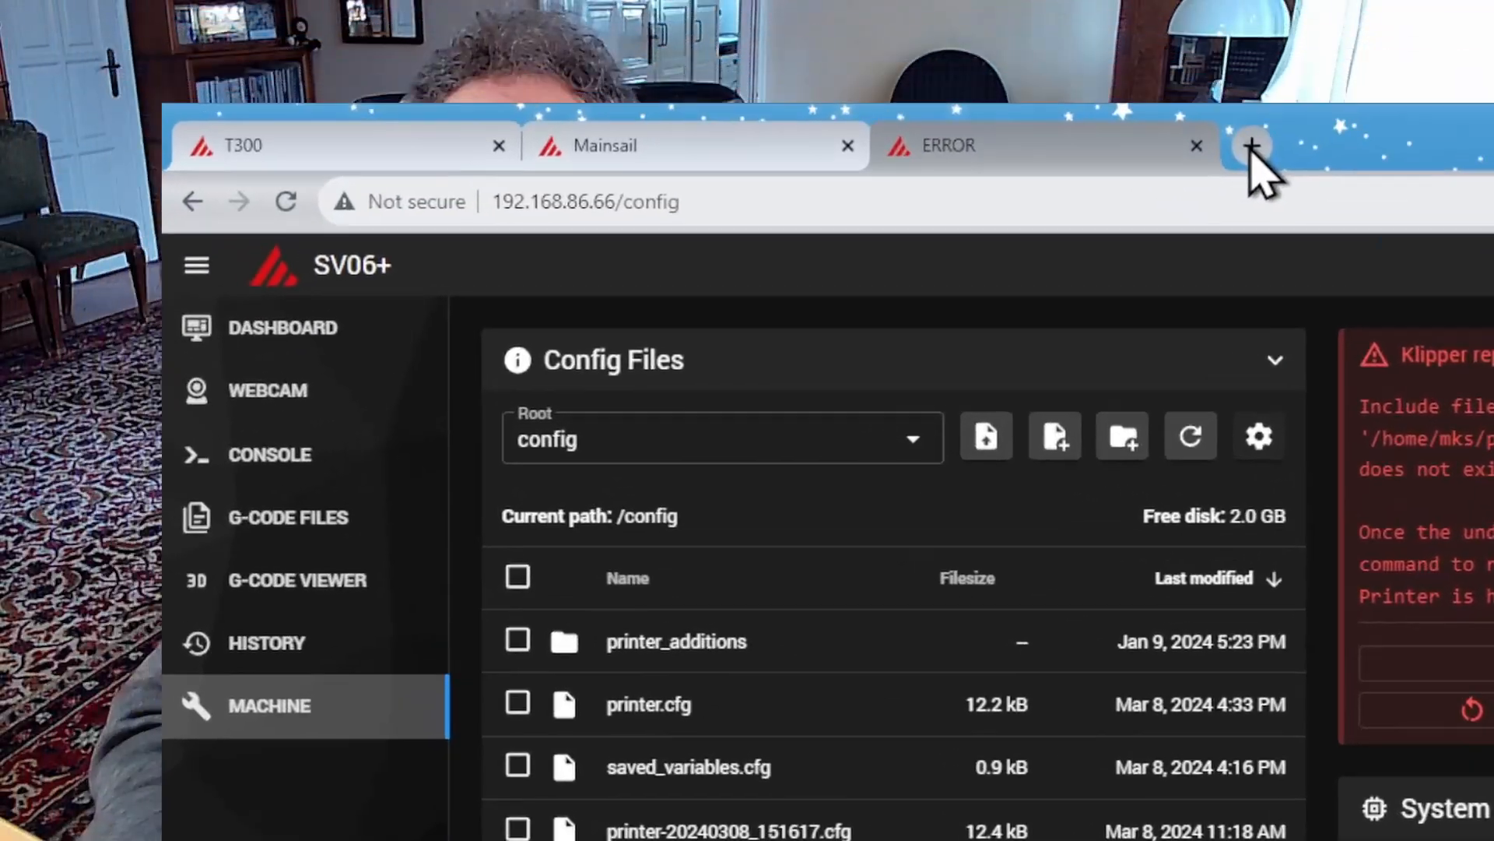
# - Open the Mergely online comparison editor at editor.mergely.com in a new browser tab
pyautogui.click(1250, 148)
pyautogui.write('editor.')
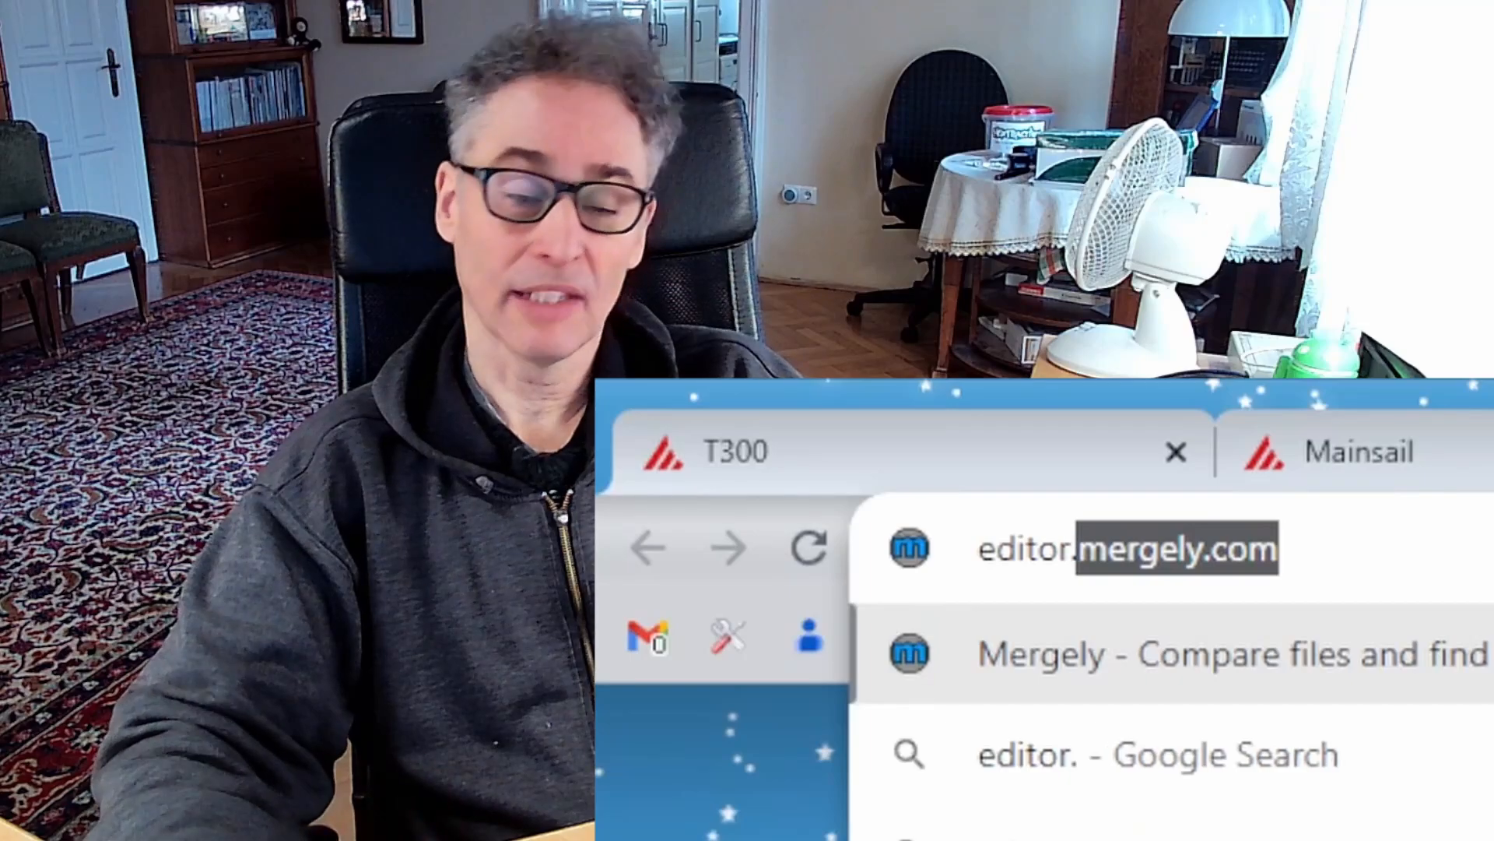
pyautogui.press('Right')
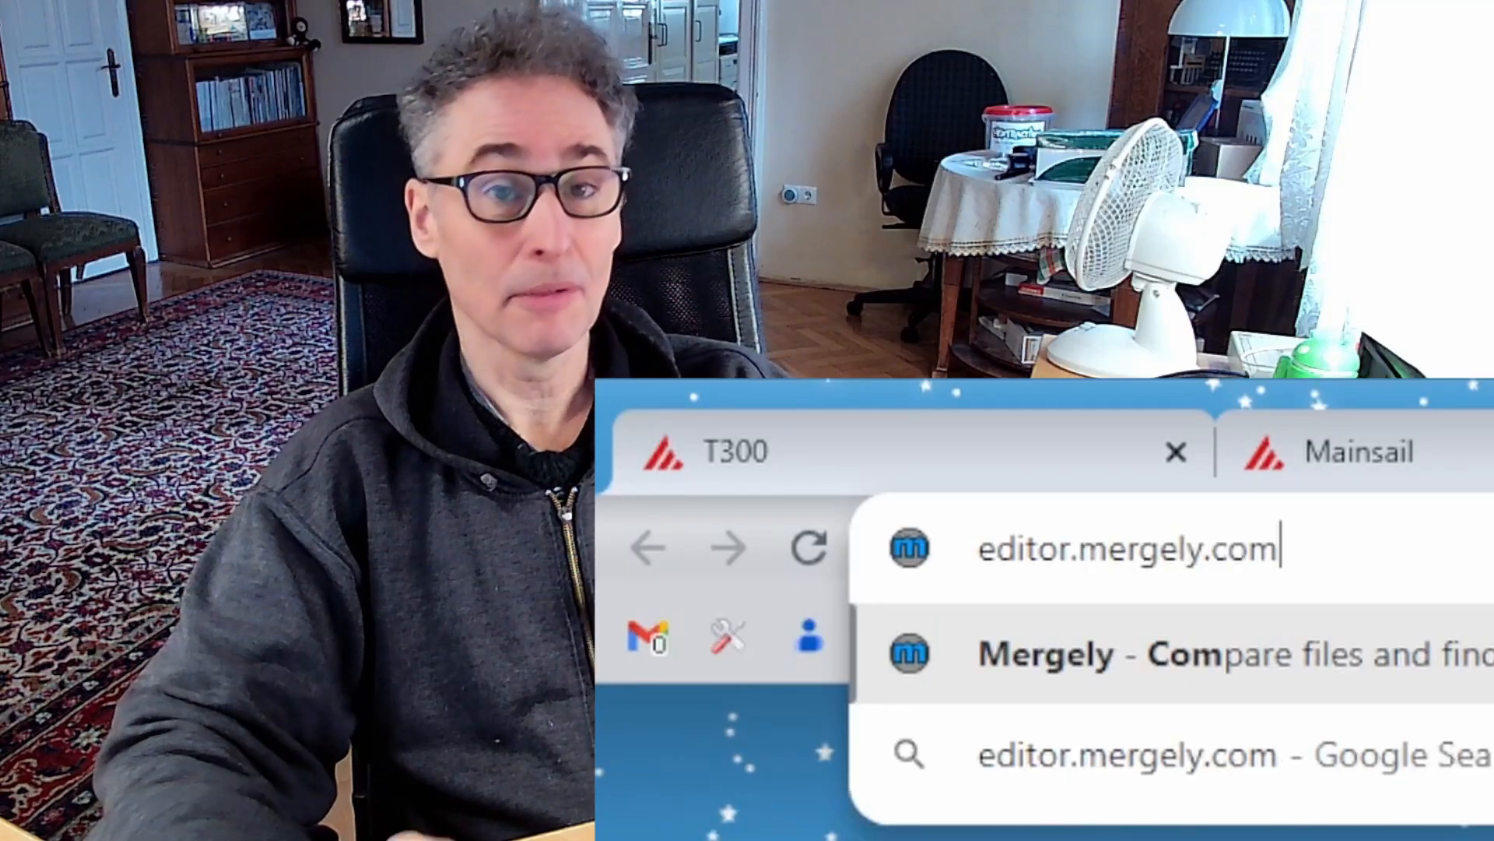
pyautogui.press('Return')
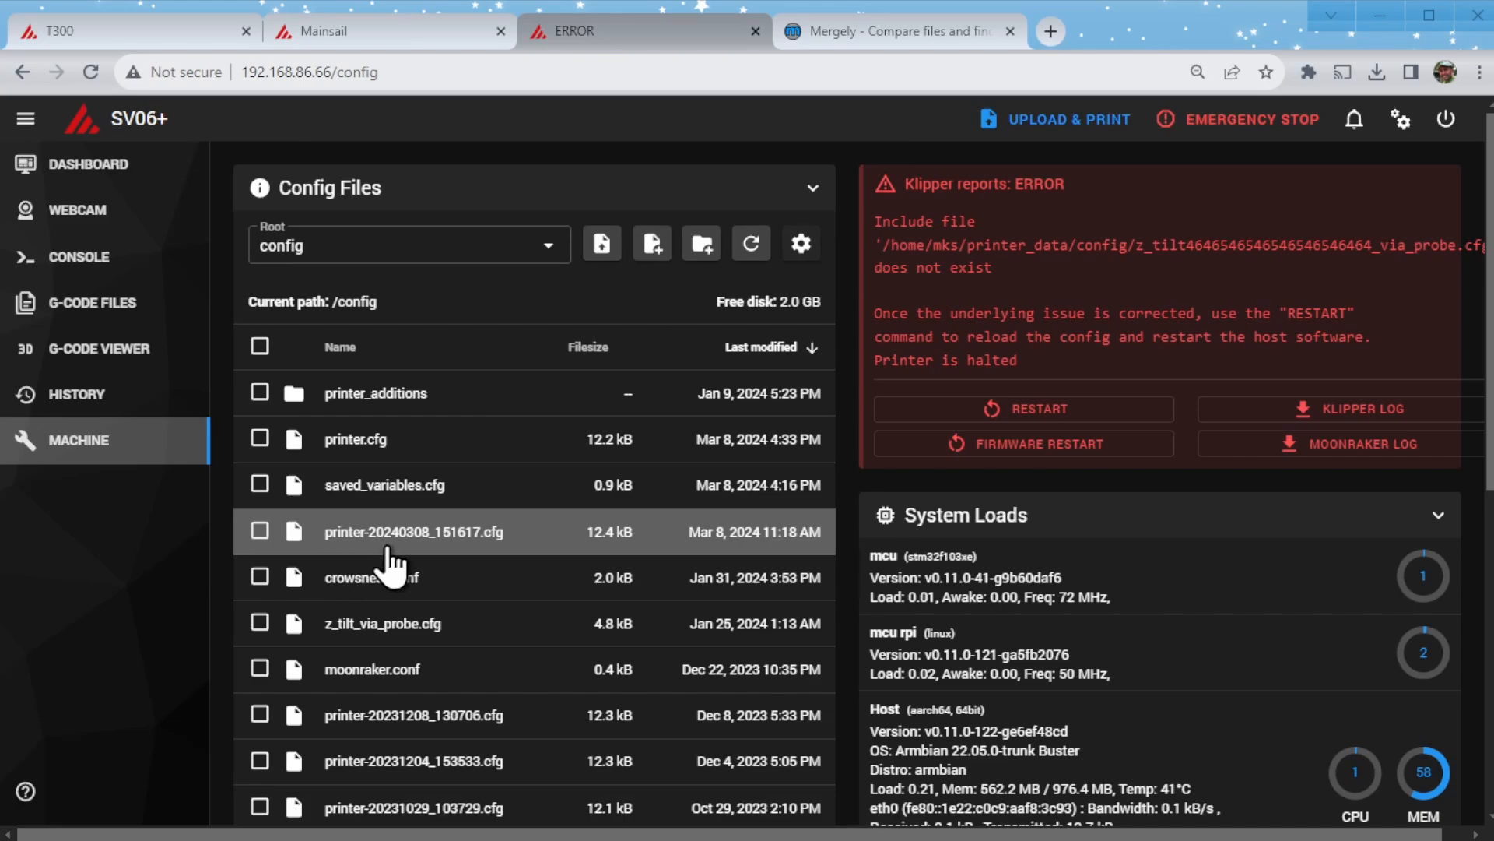
# - Open the backup file printer-20240308_151617.cfg in the SV06+ config files and copy its entire content
pyautogui.doubleClick(386, 550)
pyautogui.rightClick(386, 543)
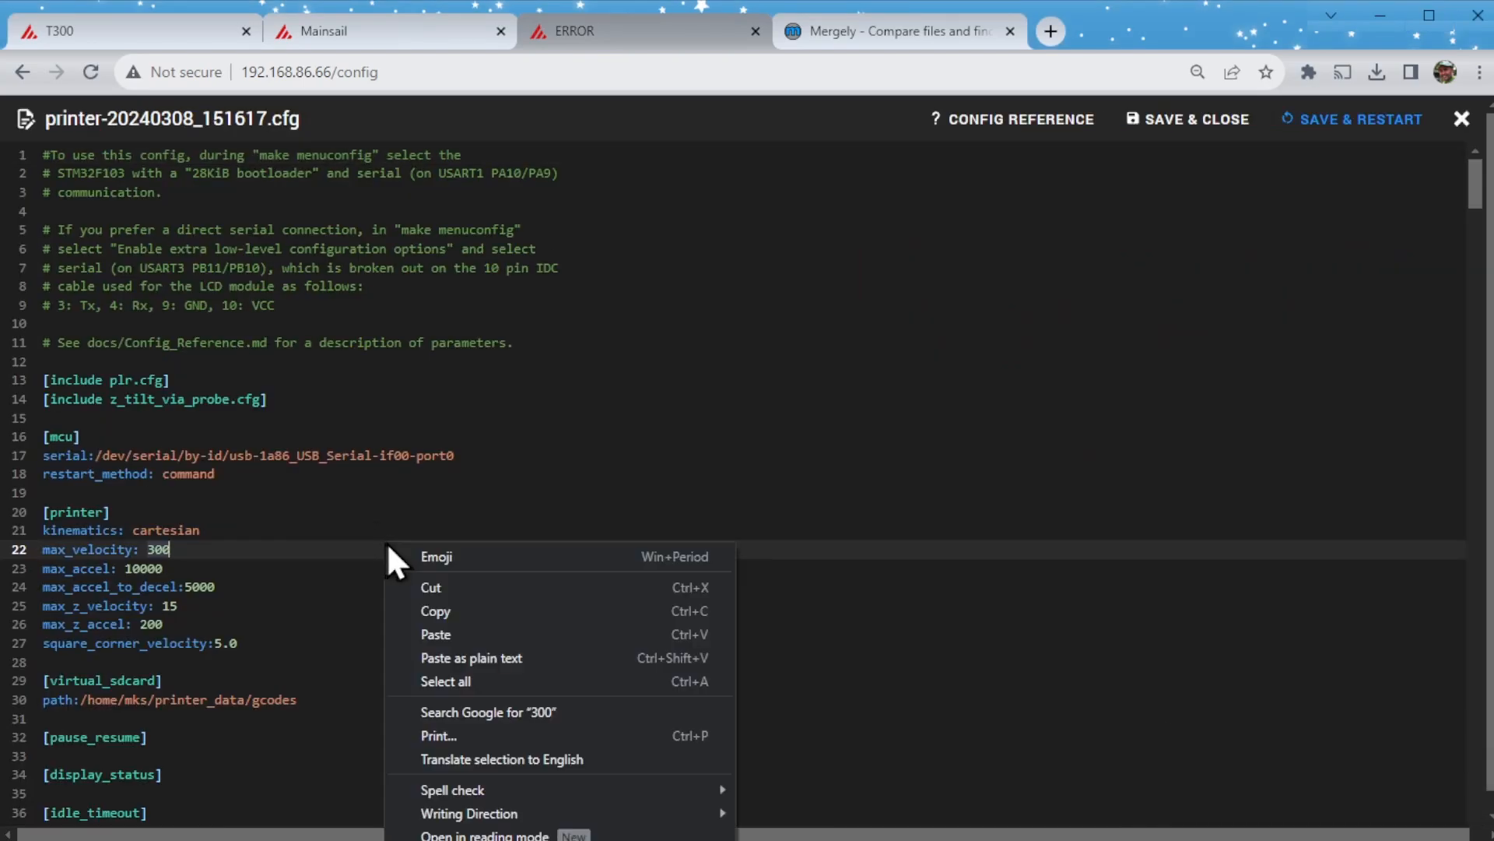
pyautogui.click(481, 674)
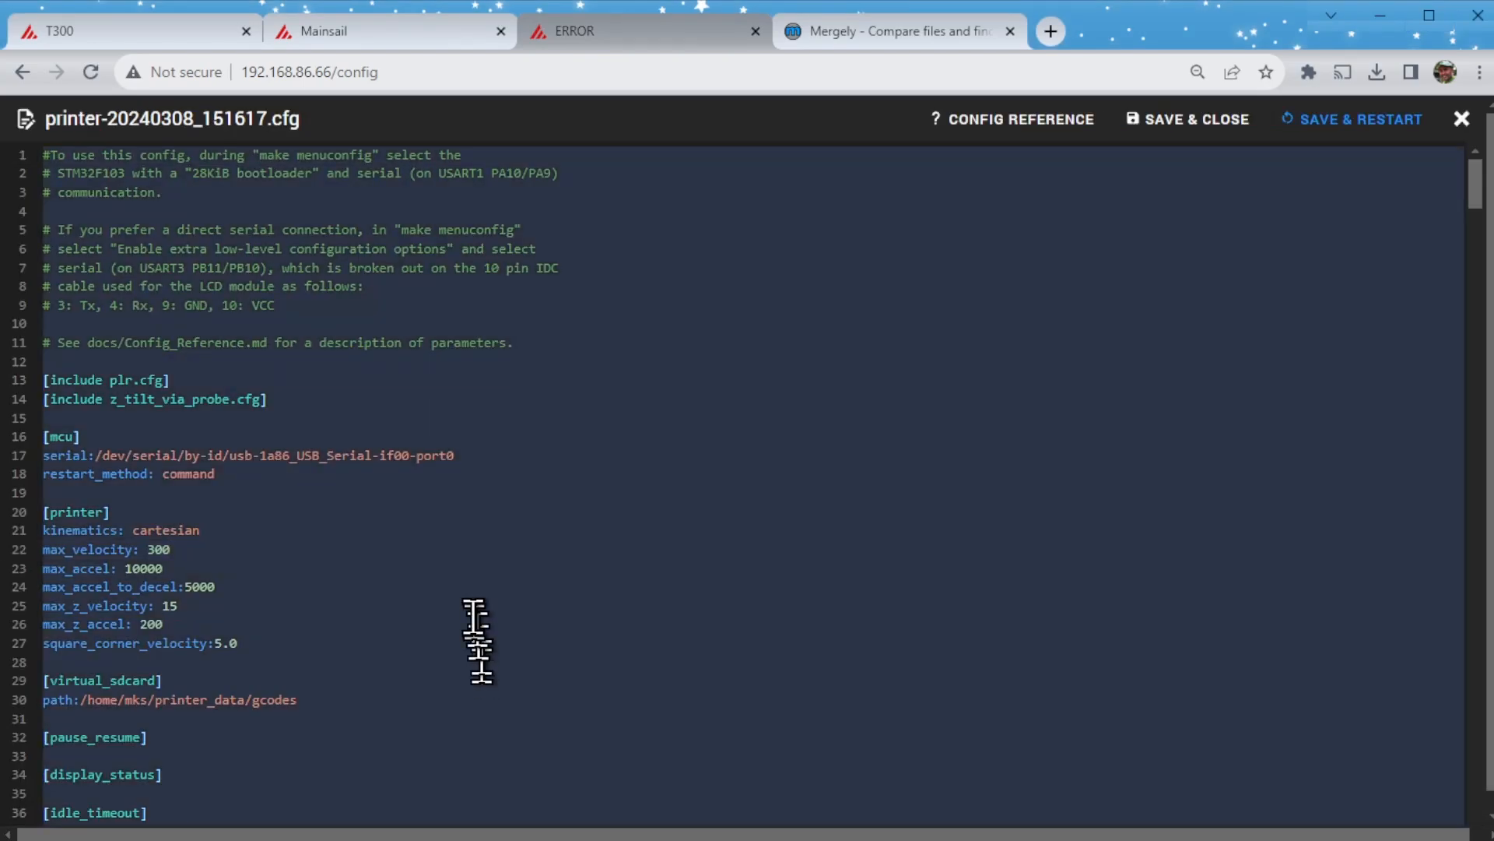
pyautogui.rightClick(473, 616)
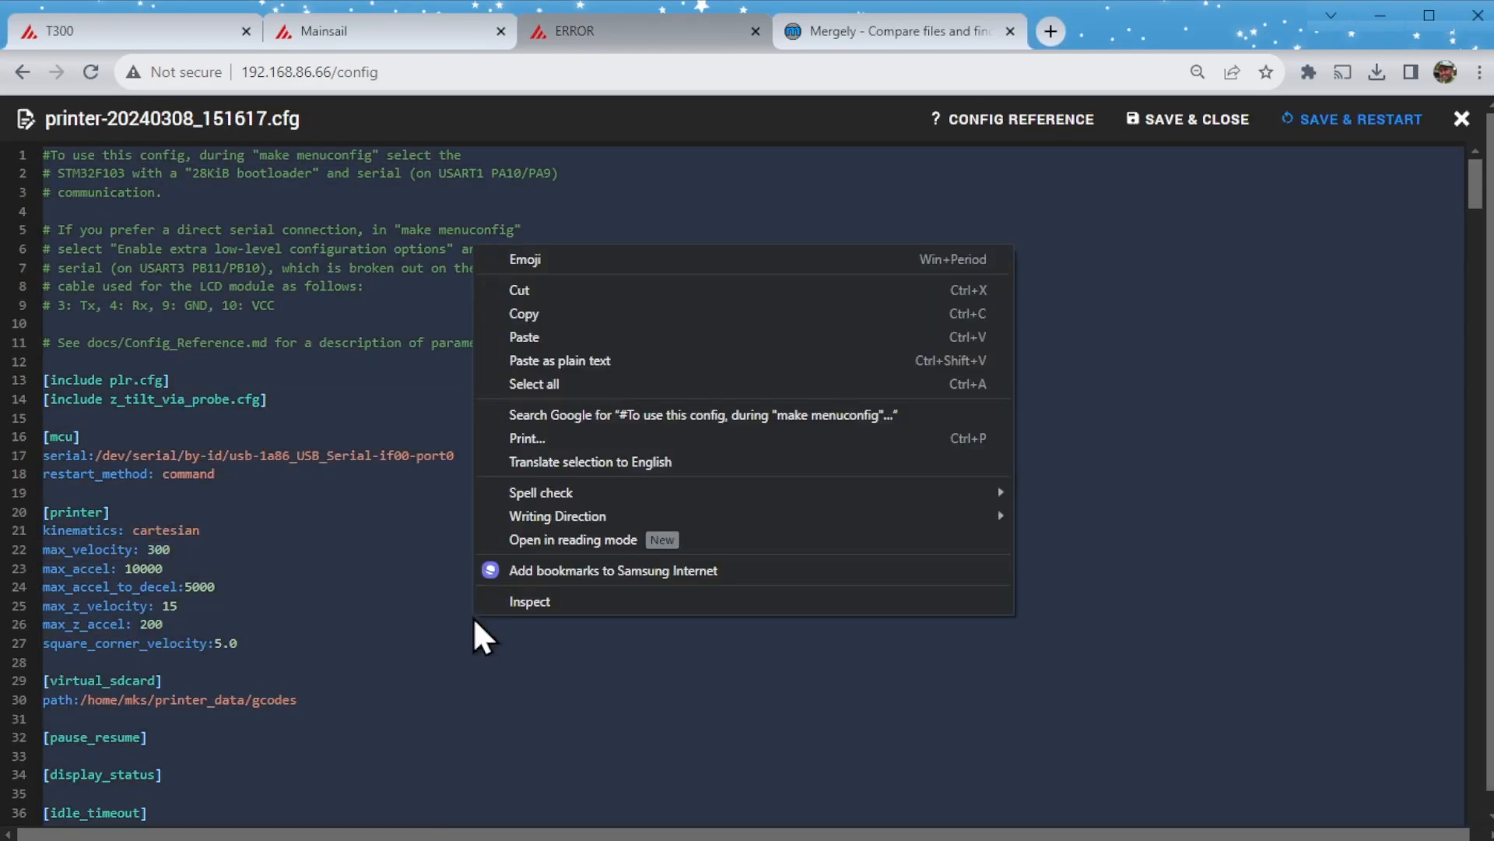
pyautogui.click(540, 313)
# - Switch to Mergely and paste the copied backup configuration as the left document, titled "backup" and set to read only
pyautogui.click(867, 36)
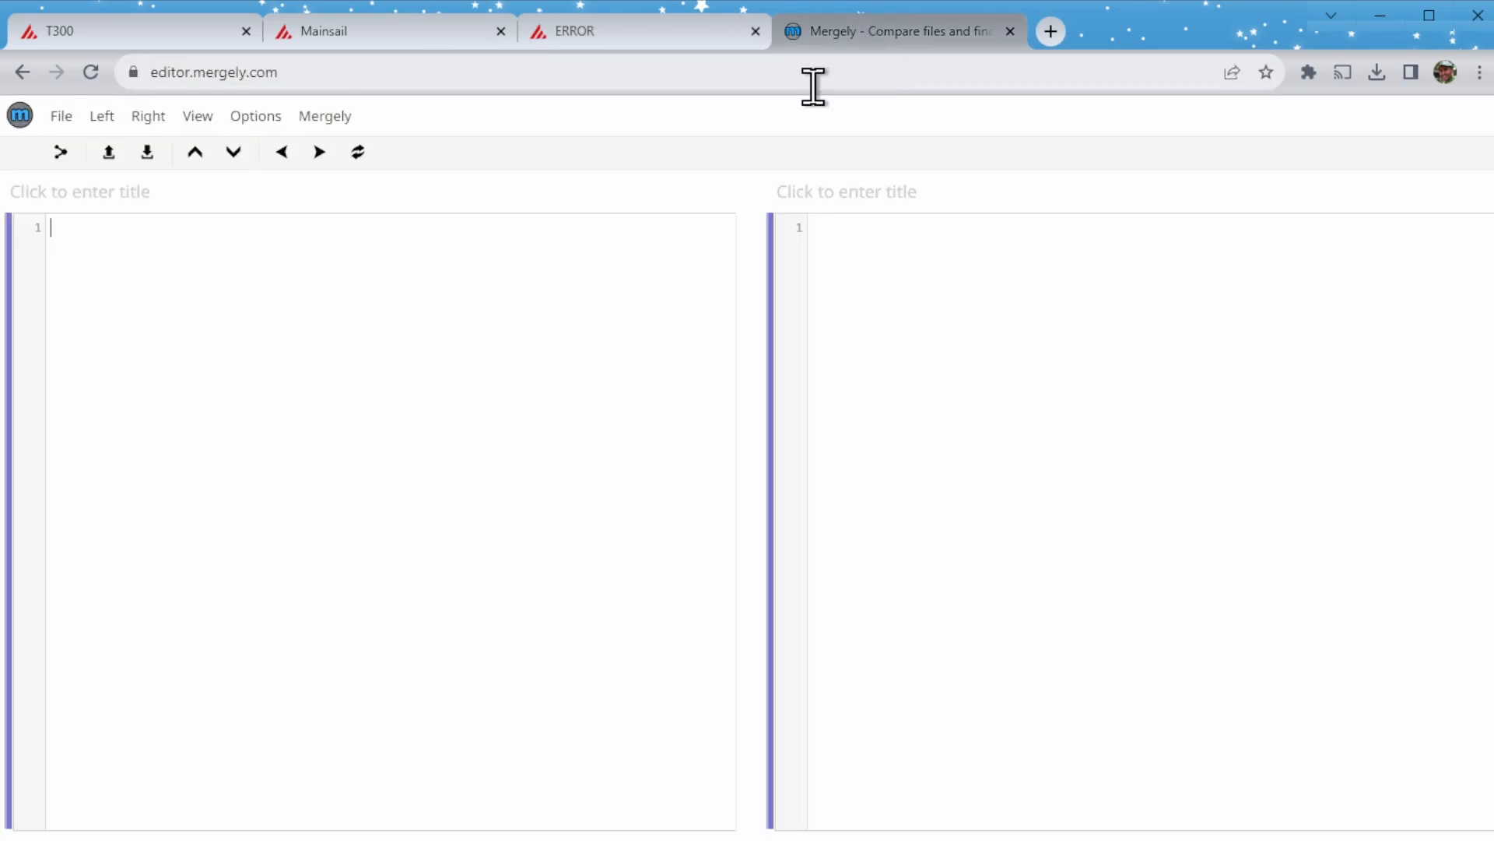
pyautogui.rightClick(629, 278)
pyautogui.click(698, 426)
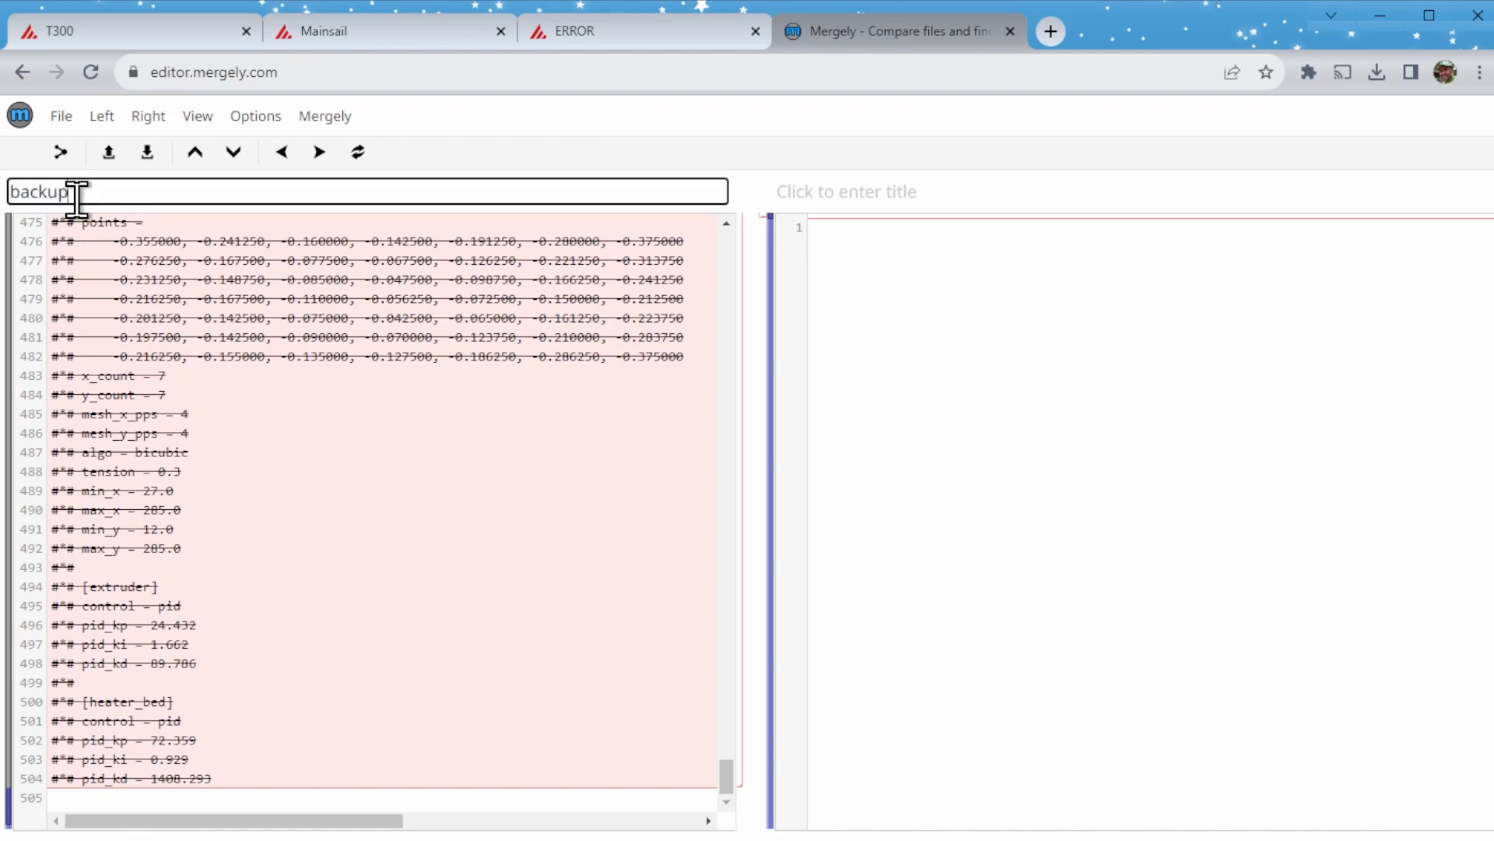
pyautogui.click(103, 116)
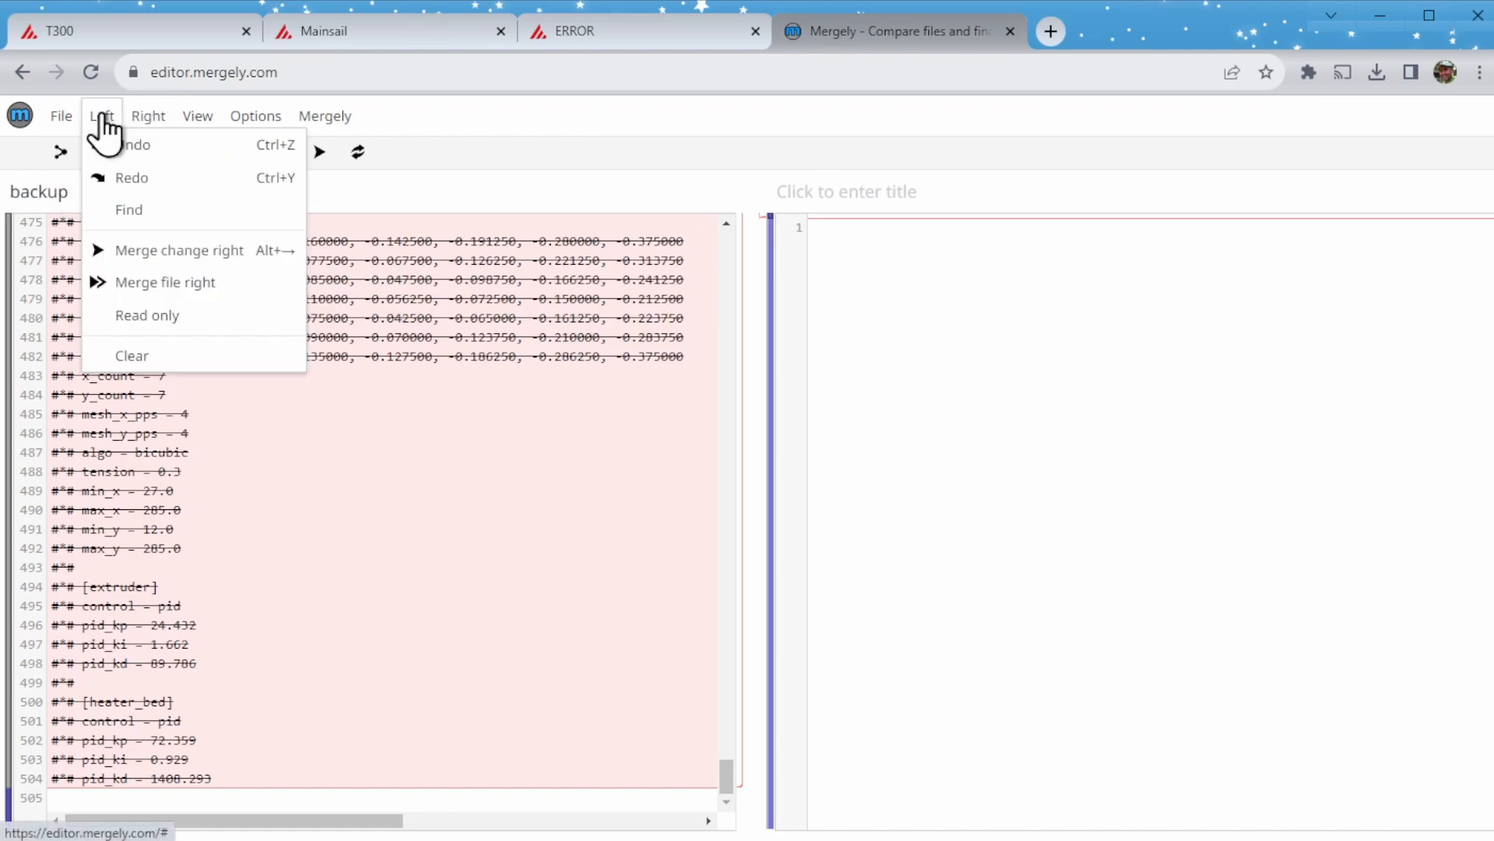
pyautogui.click(158, 311)
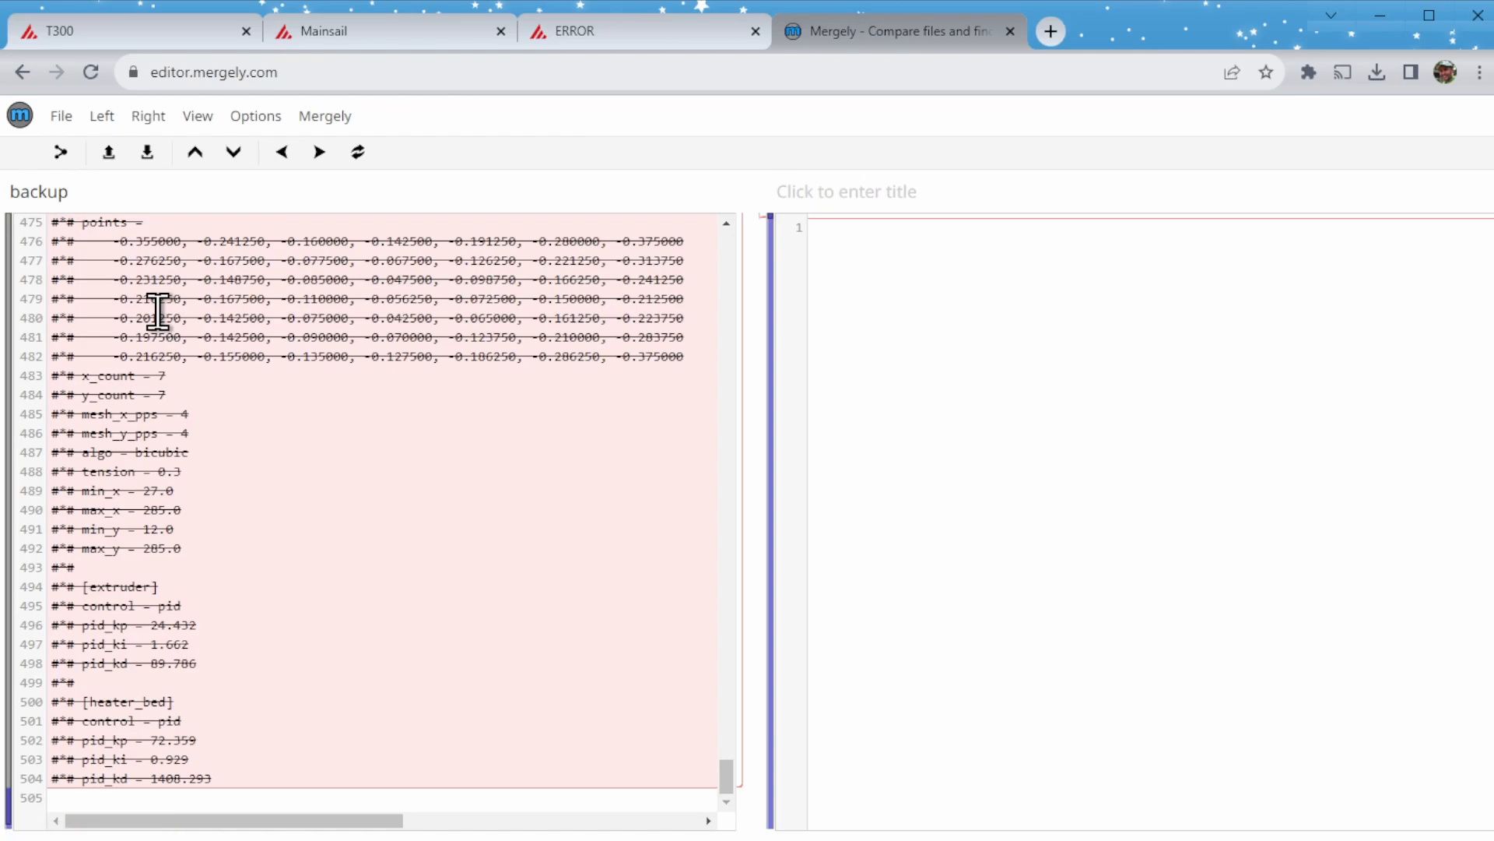
# - Return to the SV06+ Mainsail page, close the backup file, and copy the entire content of printer.cfg
pyautogui.click(615, 35)
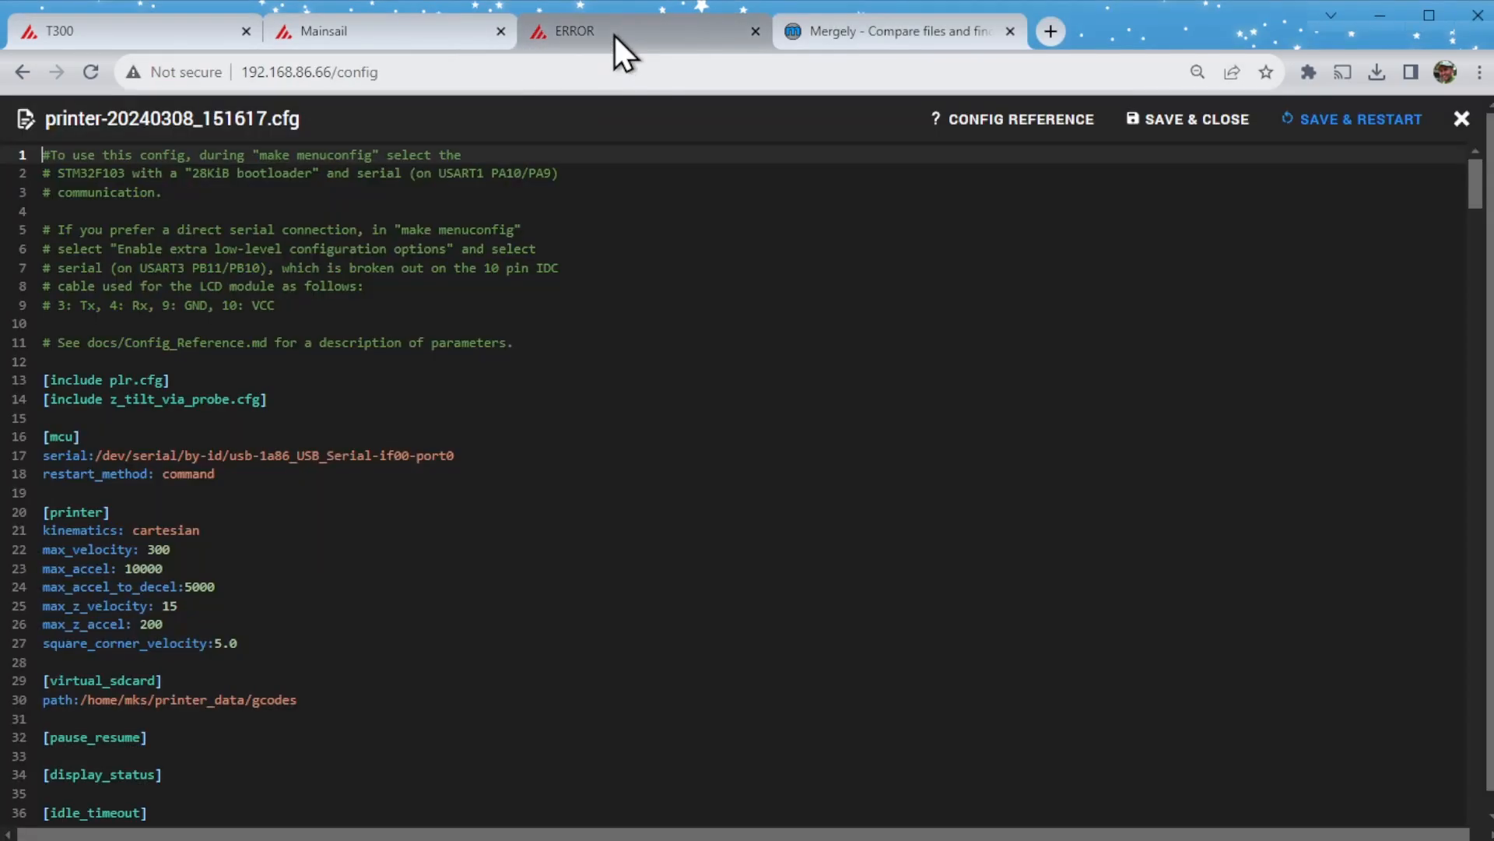
pyautogui.click(1461, 118)
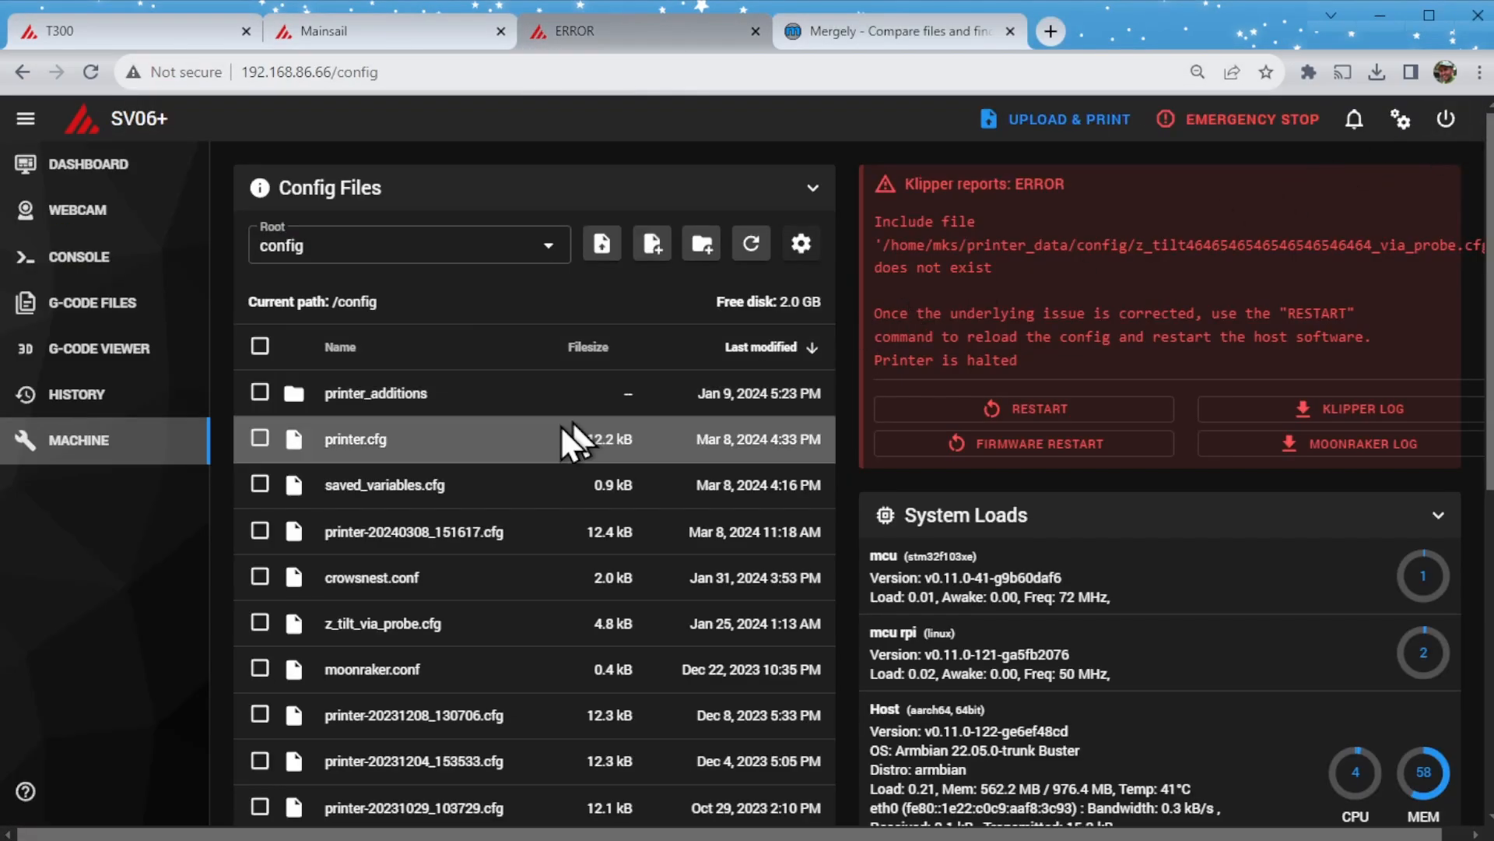
pyautogui.click(389, 450)
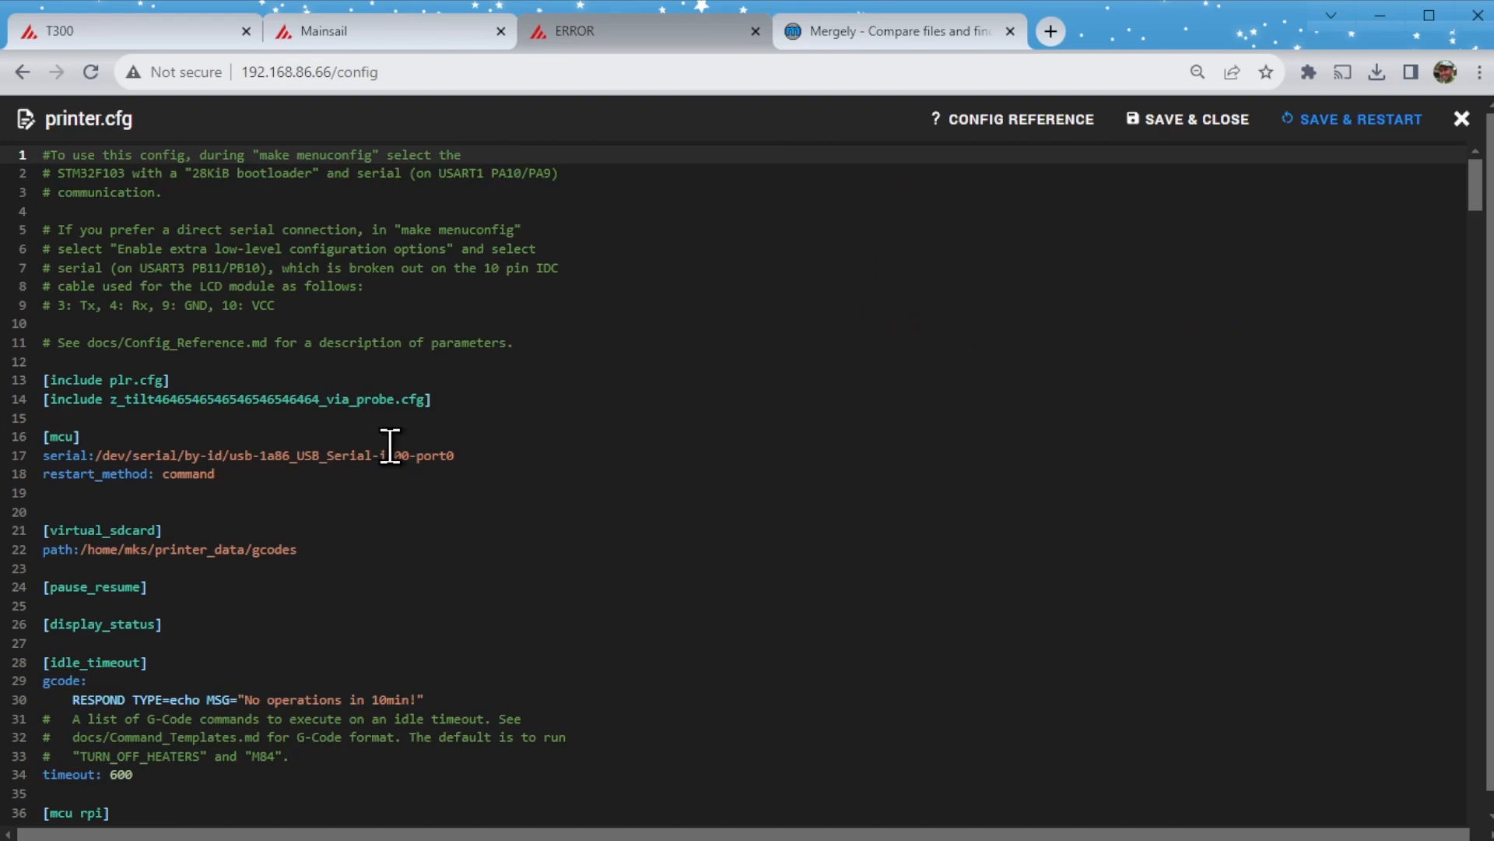
pyautogui.hotkey('ctrl', 'a')
pyautogui.rightClick(390, 446)
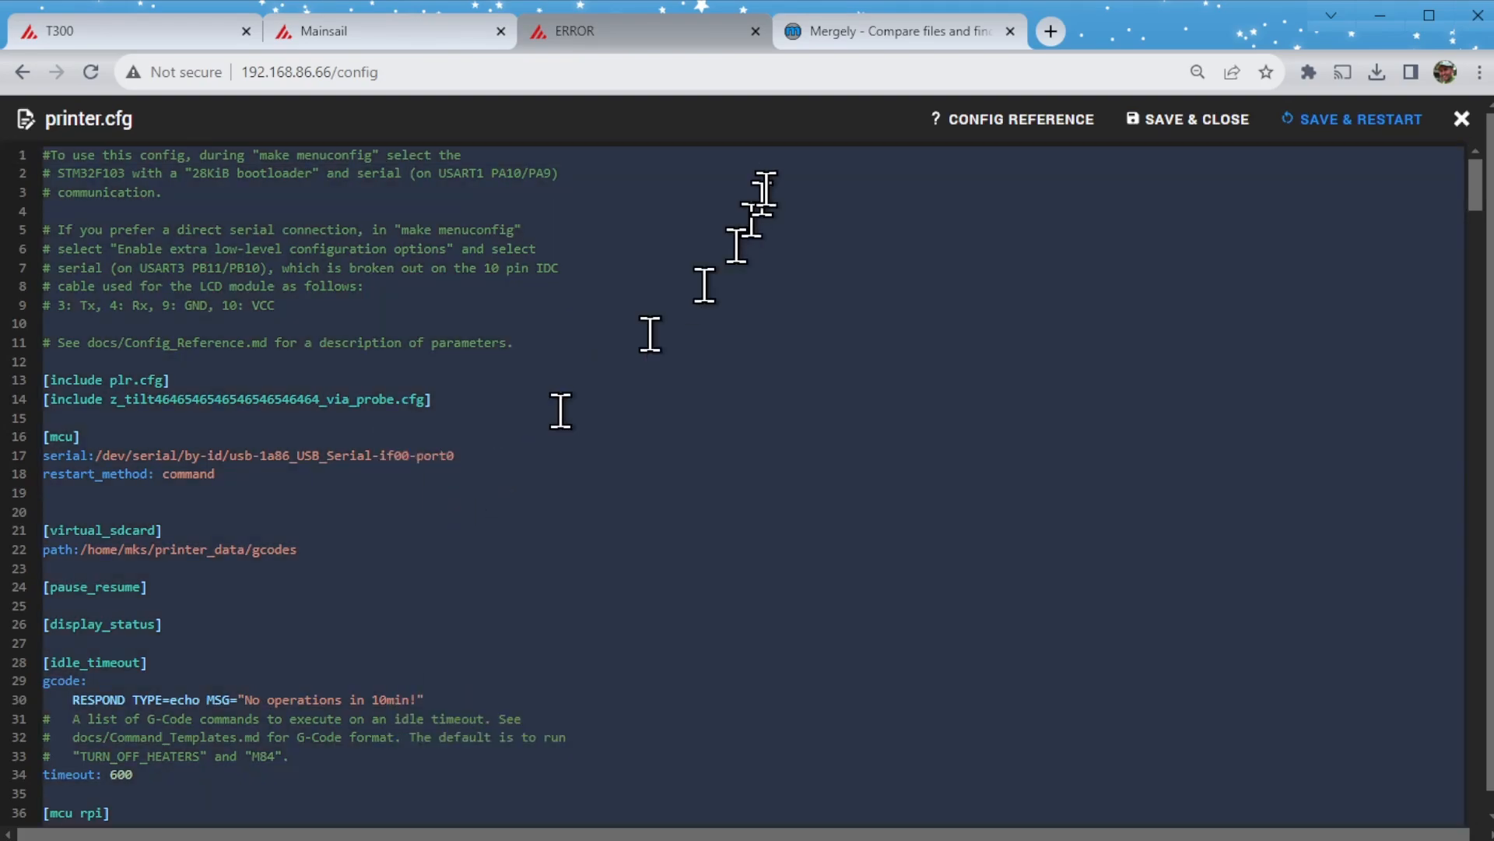
# - Switch to Mergely, paste the current configuration as the right document and title it "printer.cfg"
pyautogui.click(850, 45)
pyautogui.rightClick(968, 316)
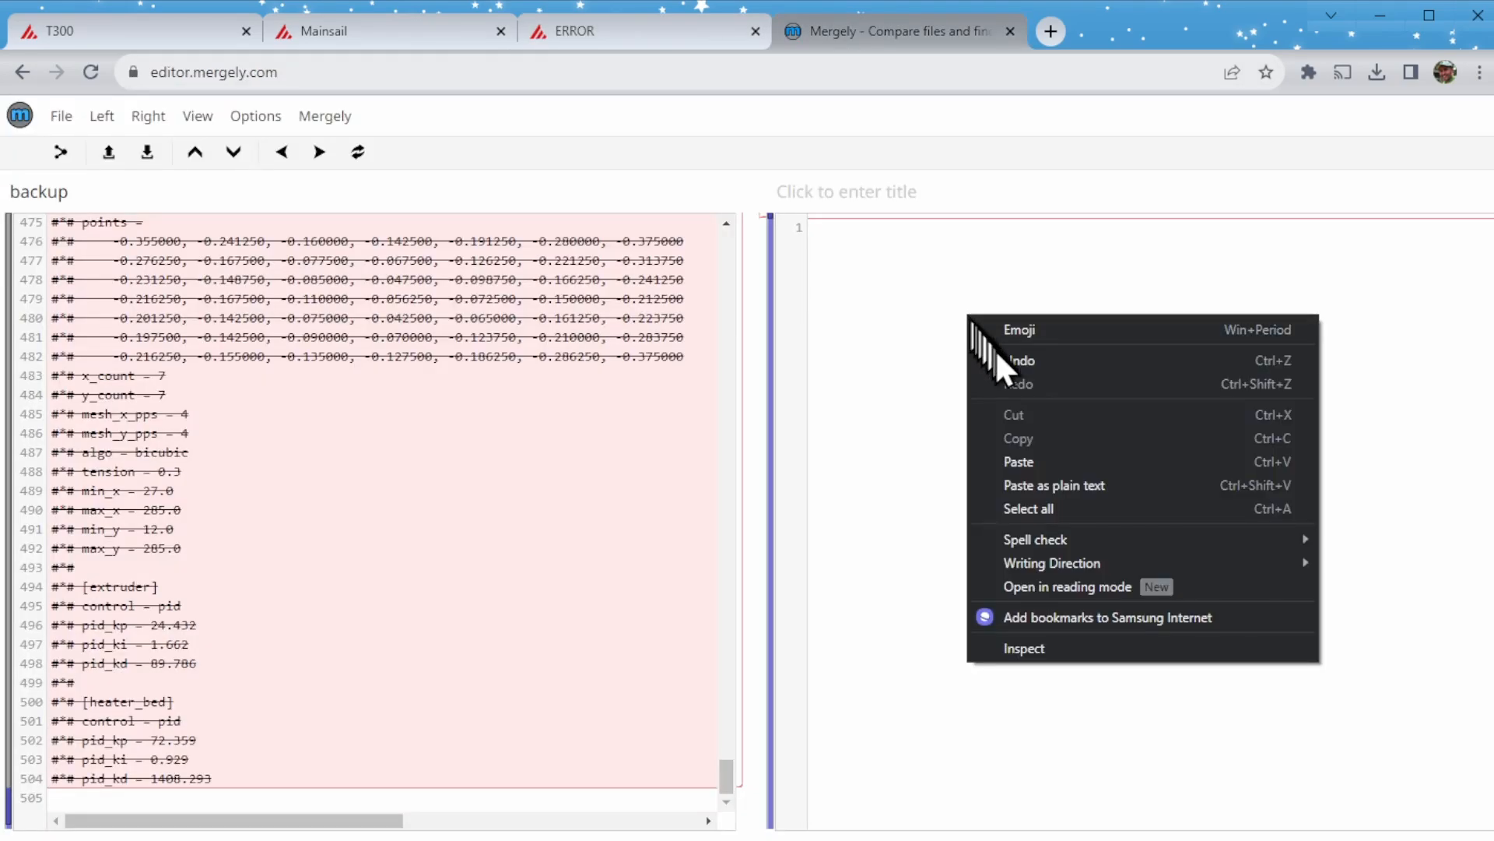
pyautogui.click(1020, 461)
pyautogui.click(866, 192)
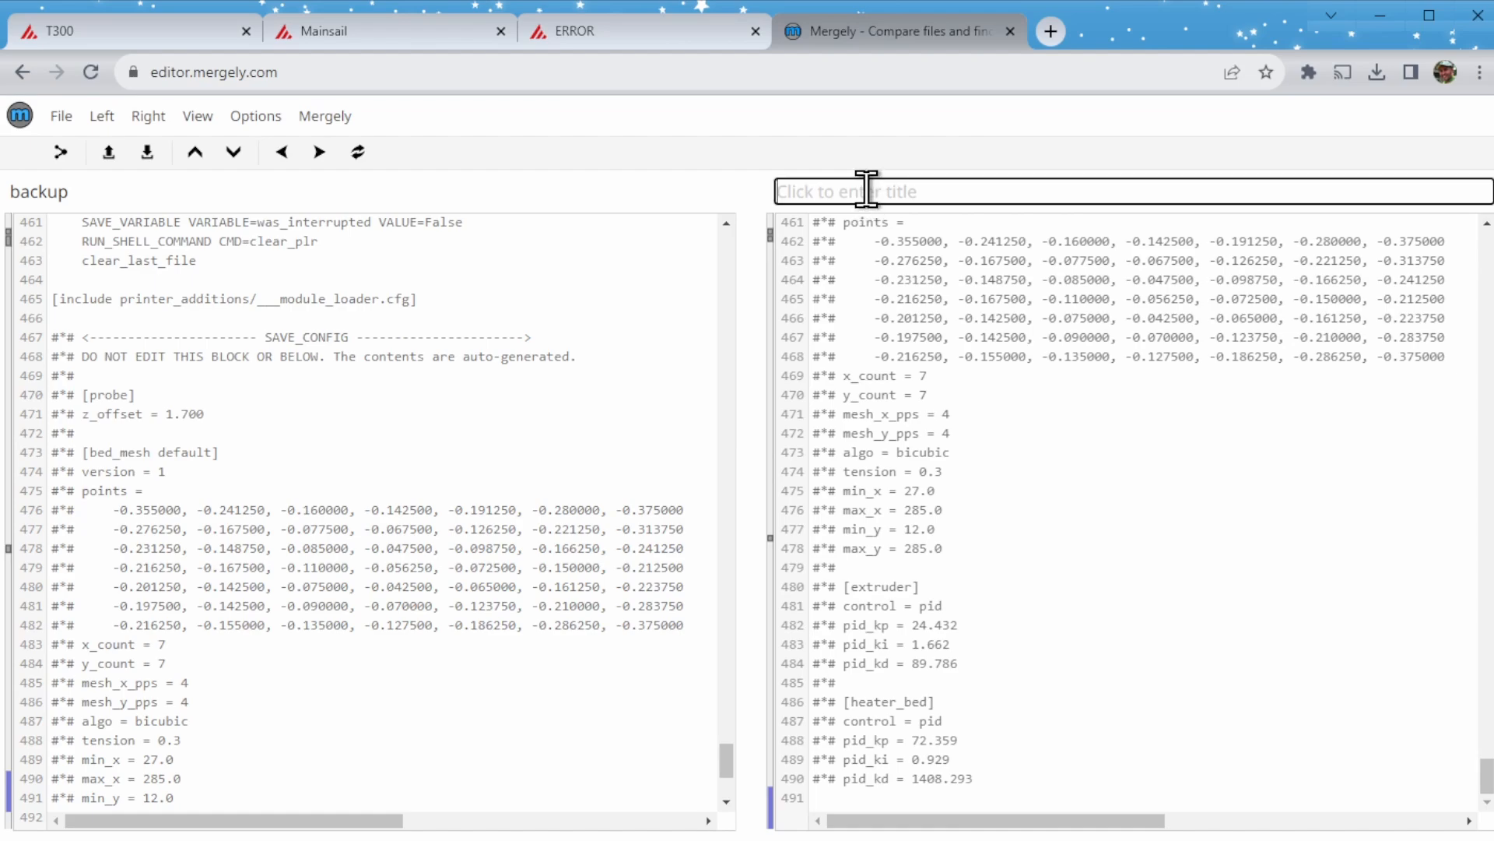
pyautogui.write('printer.cfg')
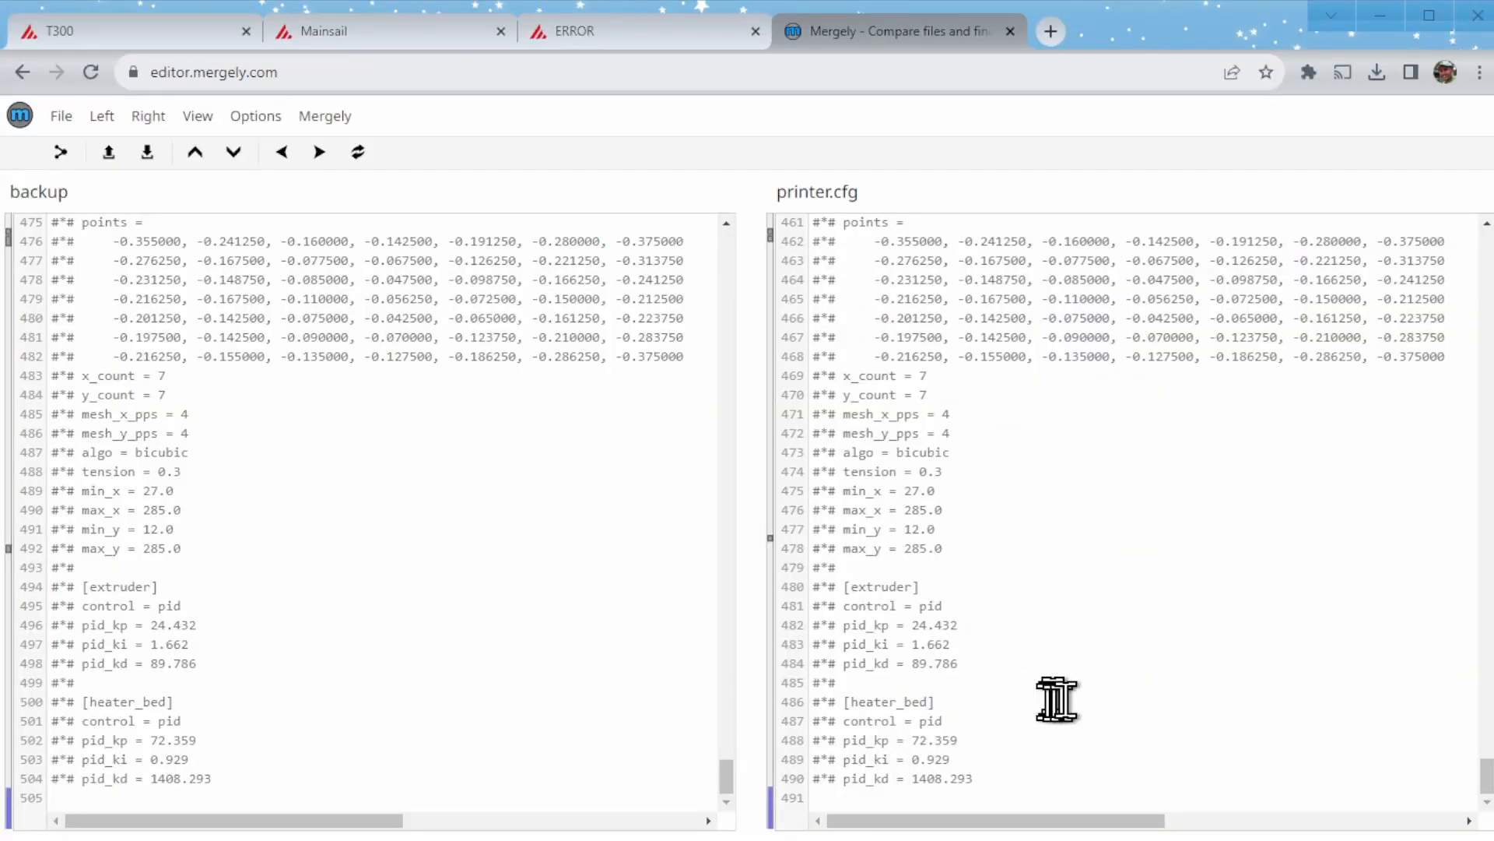
# - Merge the missing [printer] section and the correct [include z_tilt_via_probe.cfg] line from the backup into printer.cfg
pyautogui.scroll(20, 1056, 699)
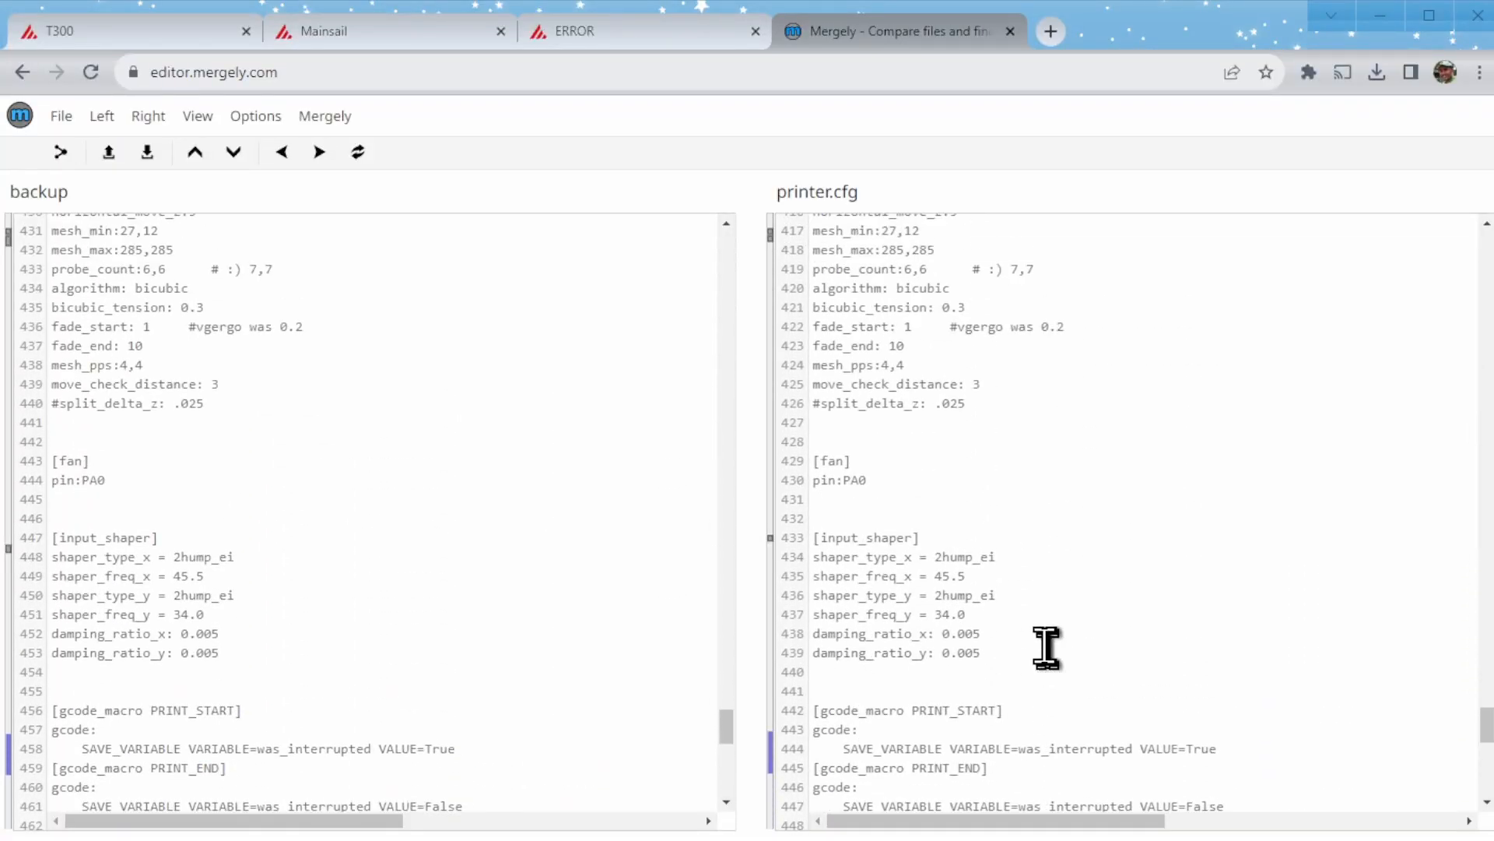
pyautogui.scroll(15, 1026, 615)
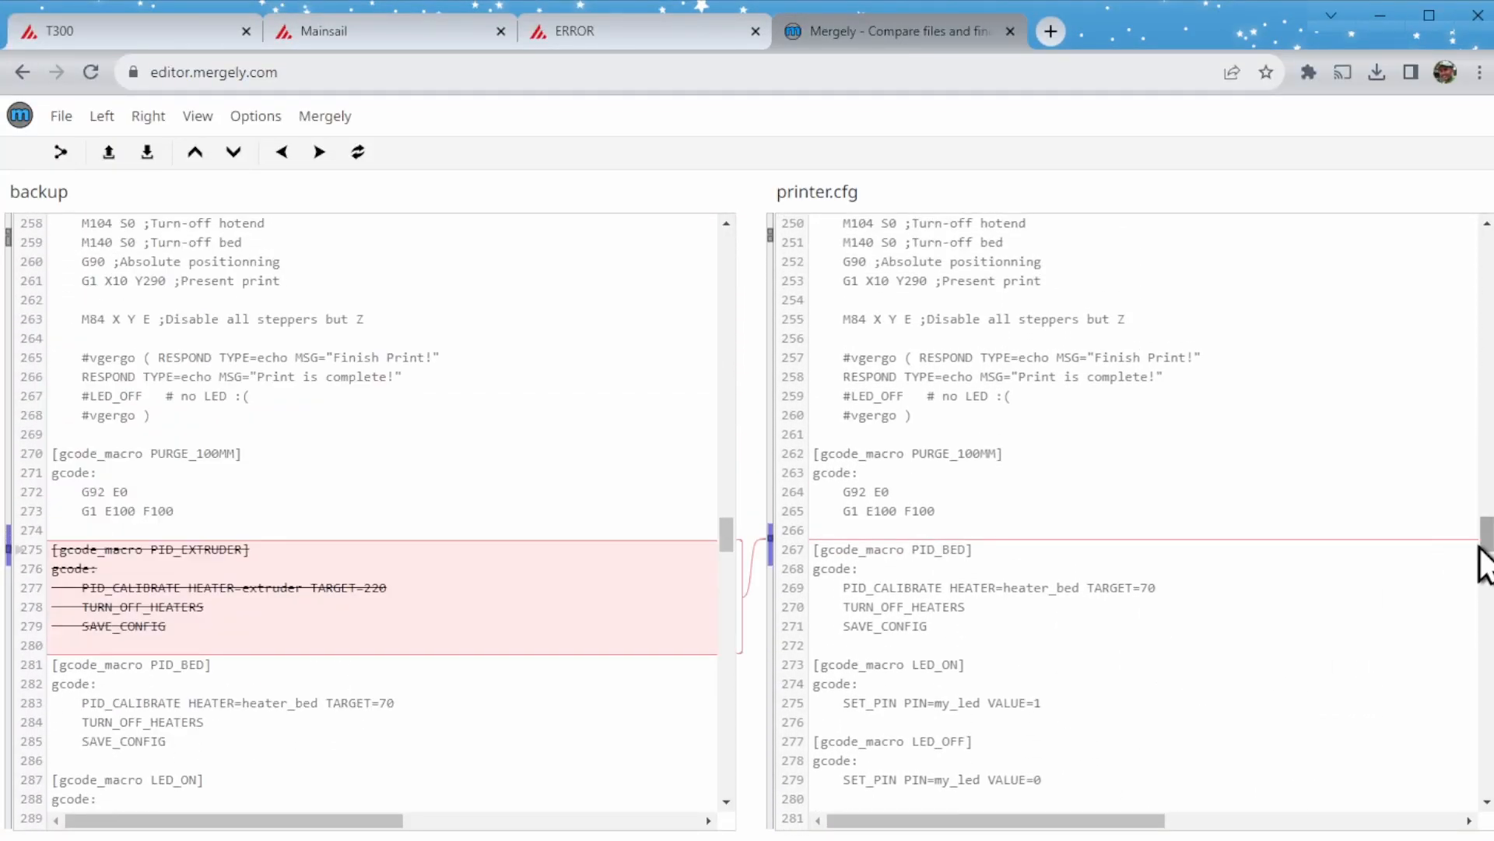
pyautogui.moveTo(1484, 550); pyautogui.dragTo(1481, 257)
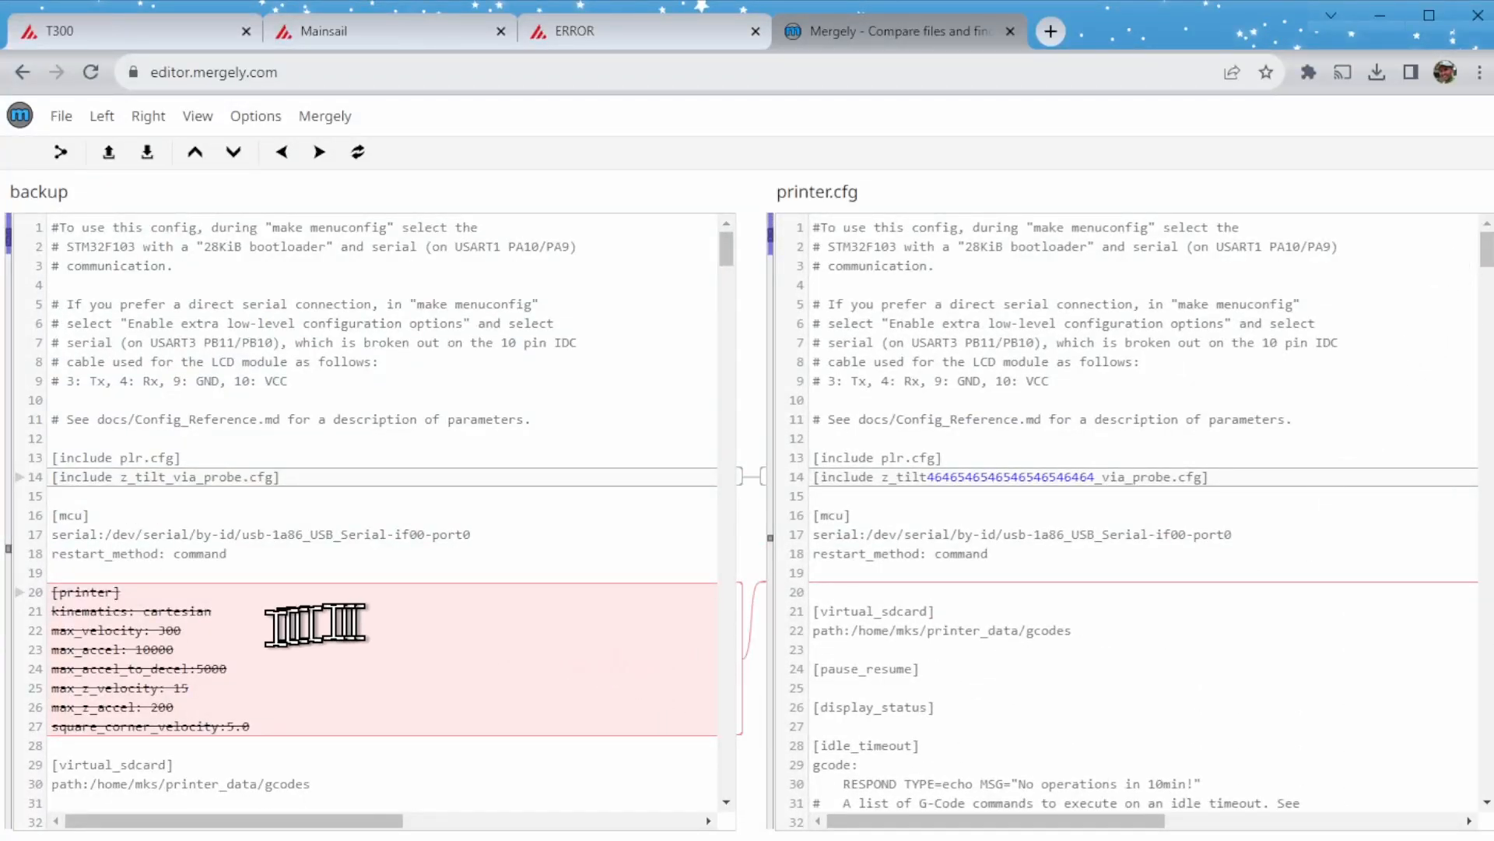
pyautogui.click(18, 595)
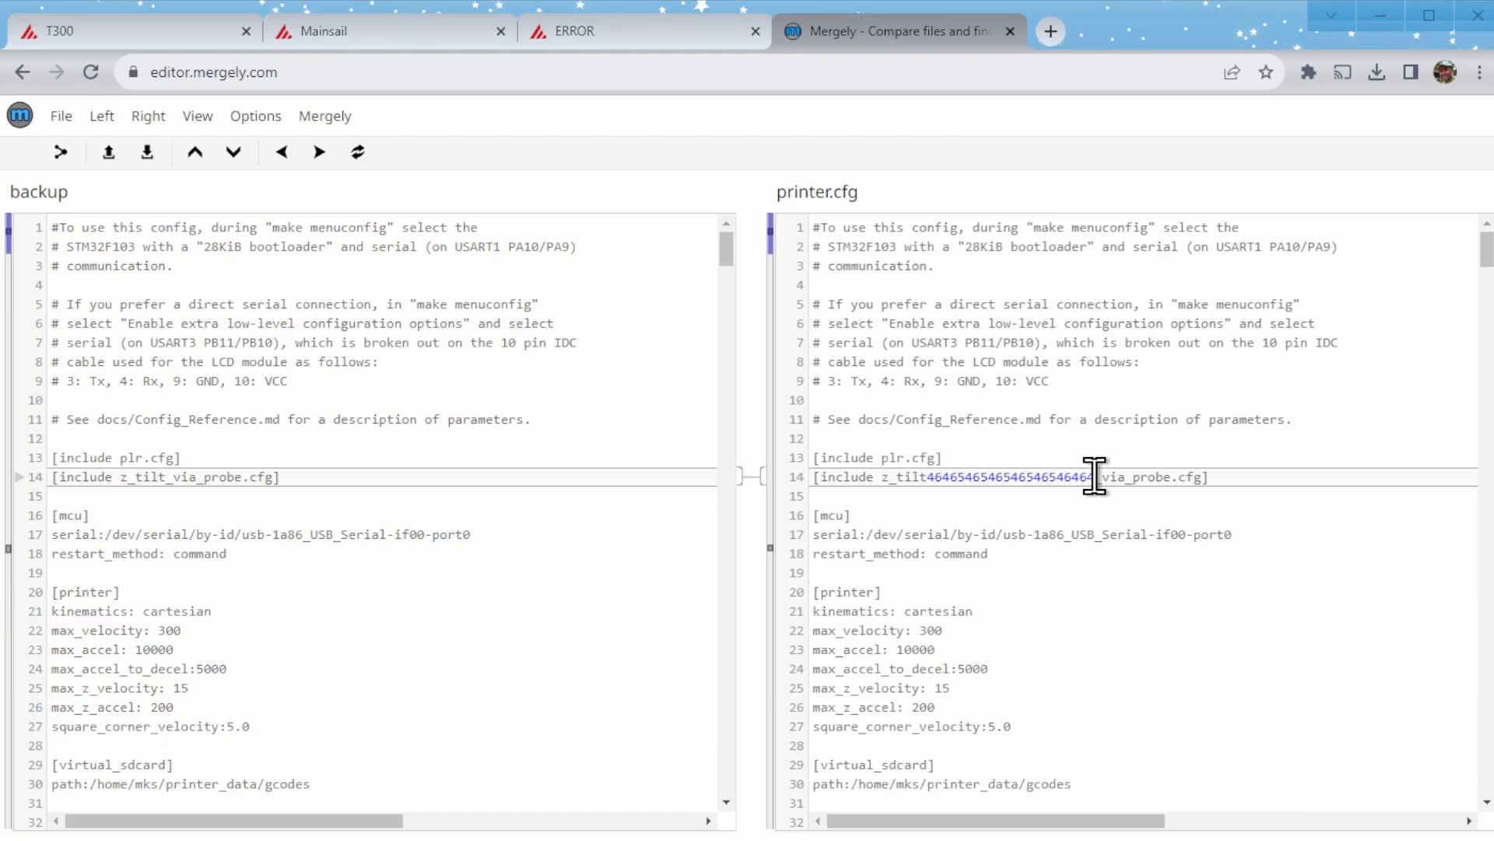
pyautogui.click(19, 477)
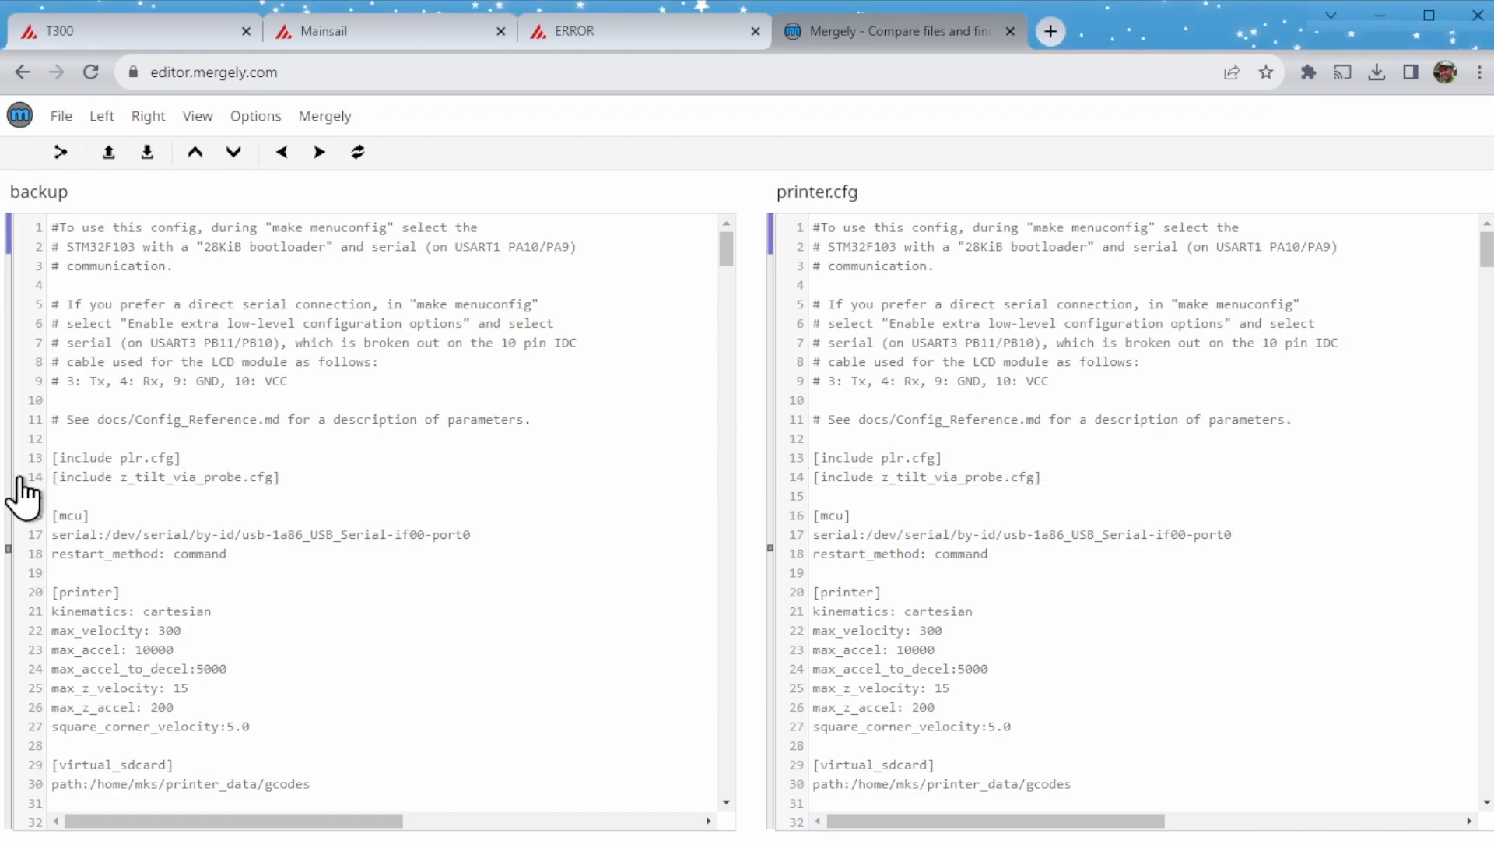
# - Merge the missing [gcode_macro PID_EXTRUDER] block from the backup into printer.cfg
pyautogui.scroll(-20, 634, 460)
pyautogui.scroll(-5, 640, 459)
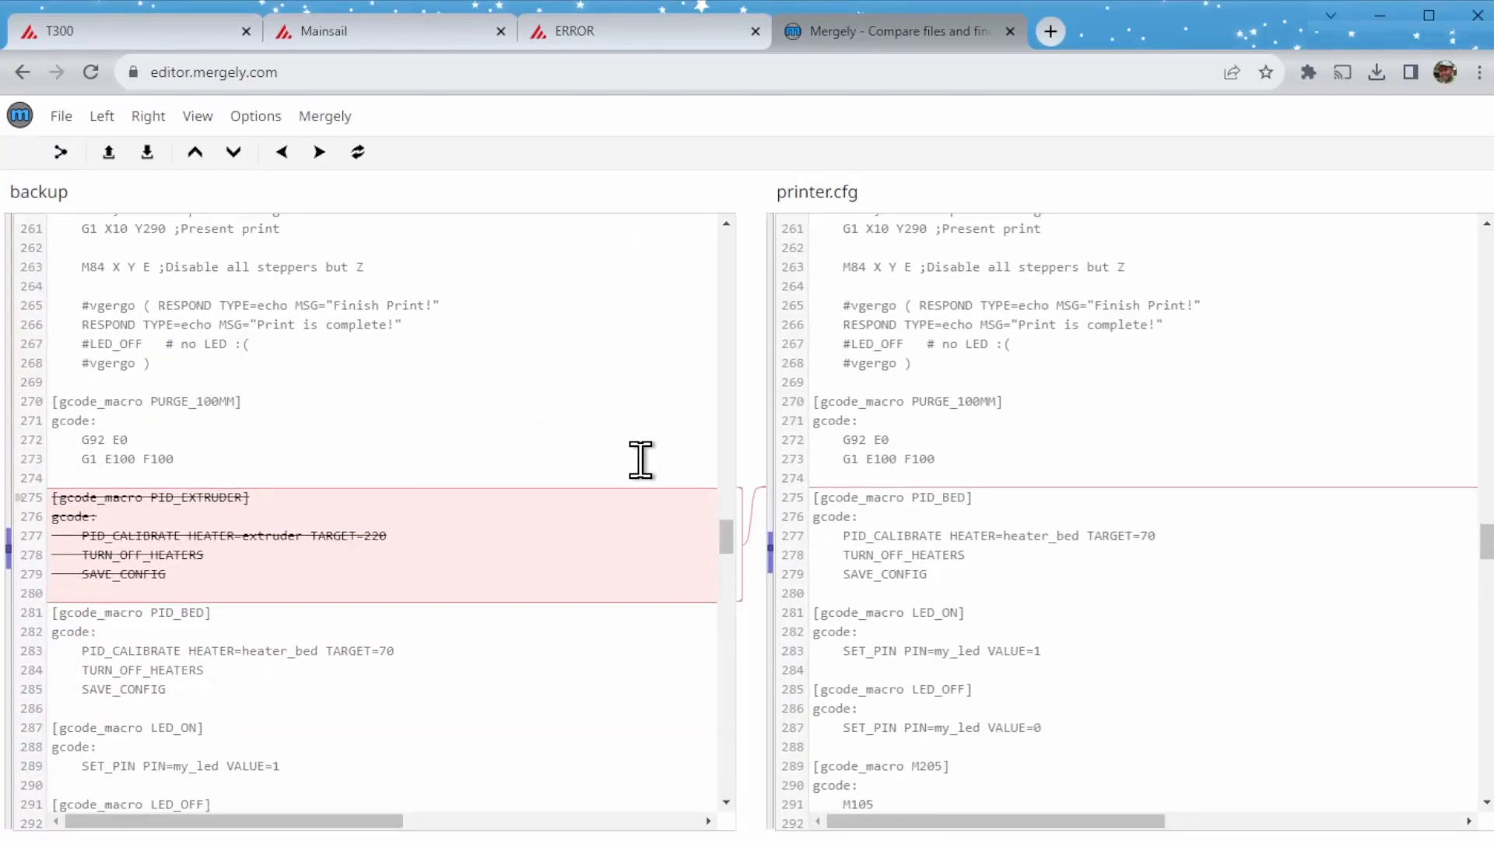
pyautogui.click(17, 498)
# - Copy the entire content of the merged printer.cfg document
pyautogui.rightClick(1282, 494)
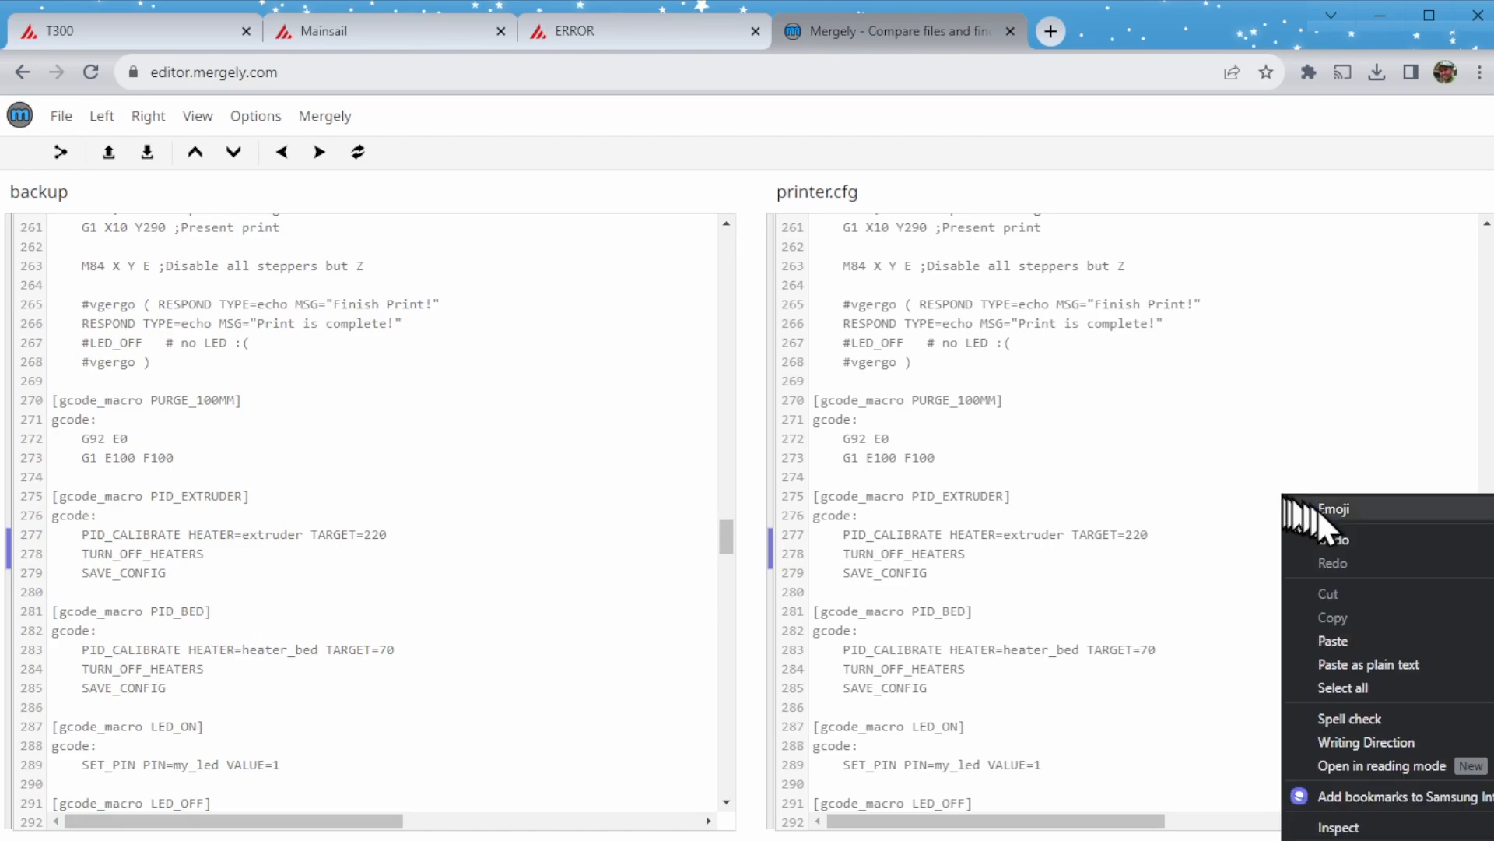
pyautogui.click(1352, 680)
pyautogui.rightClick(1022, 576)
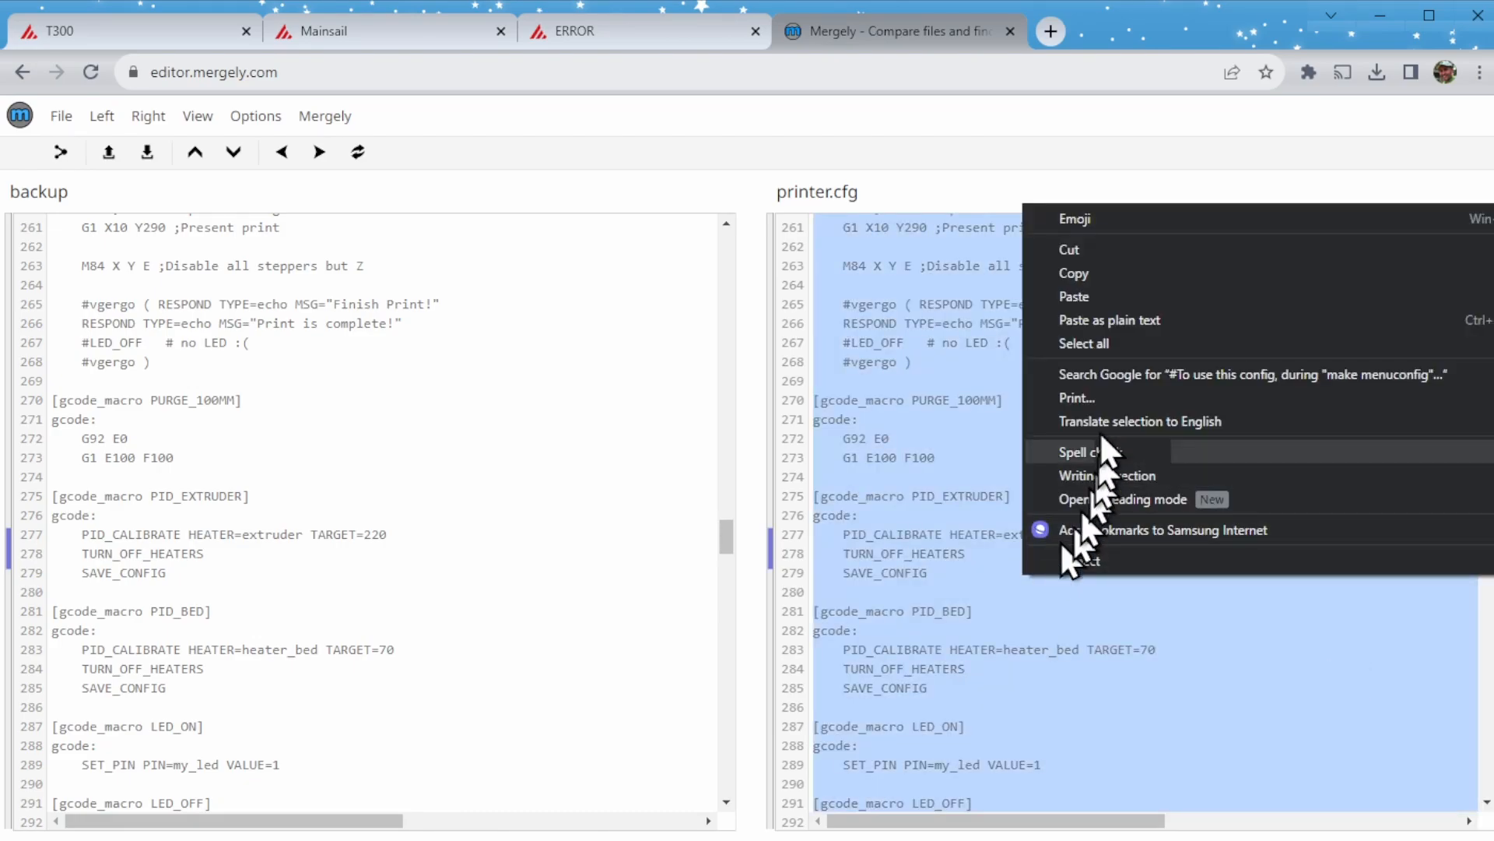
pyautogui.click(1104, 274)
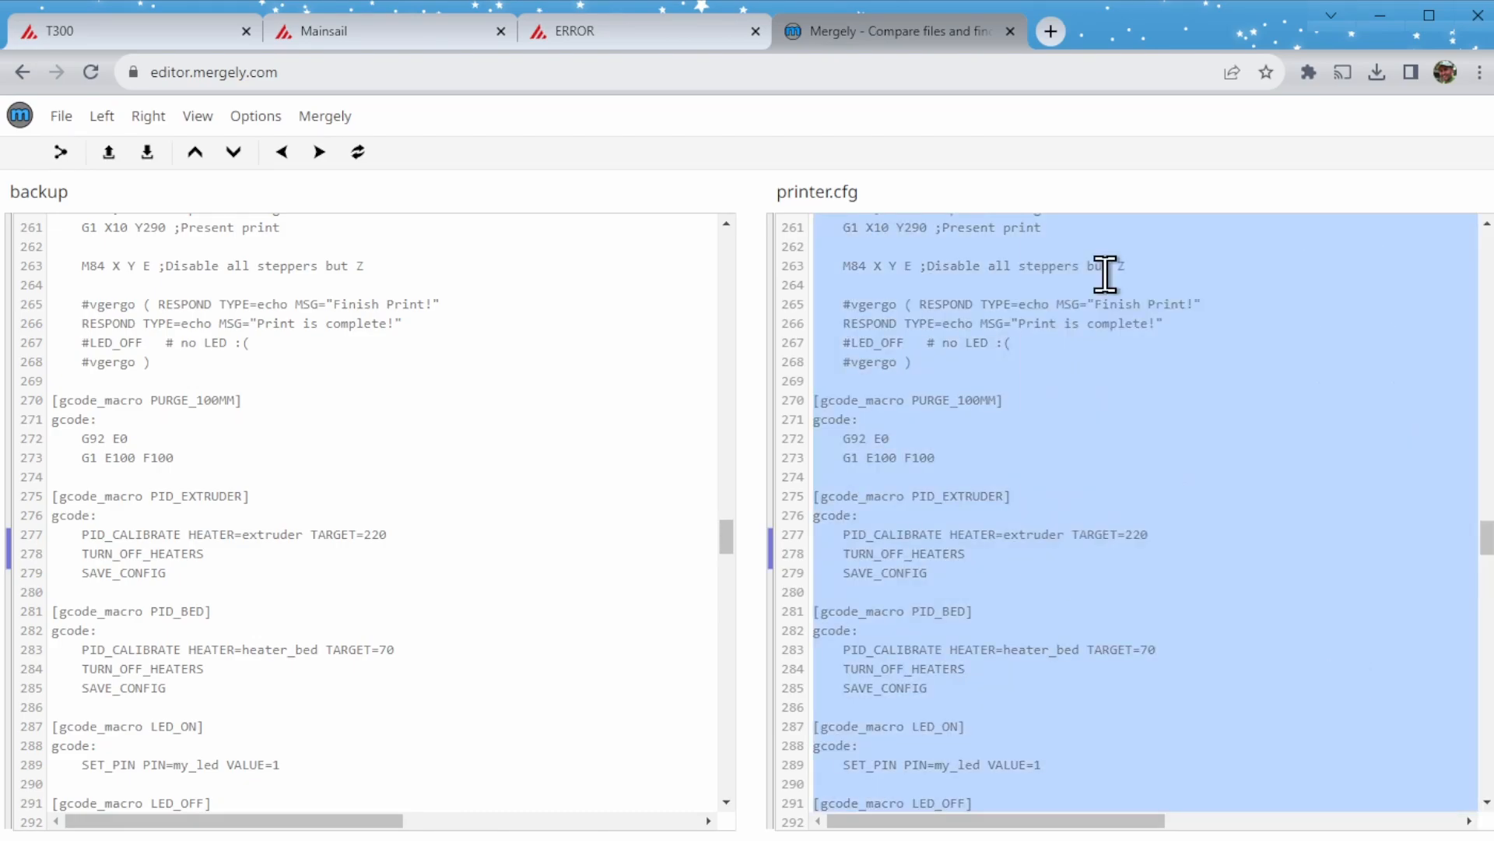
# - Switch to the printer's Mainsail page, replace the whole content of printer.cfg with the merged configuration, and save it with a restart
pyautogui.click(643, 34)
pyautogui.rightClick(629, 290)
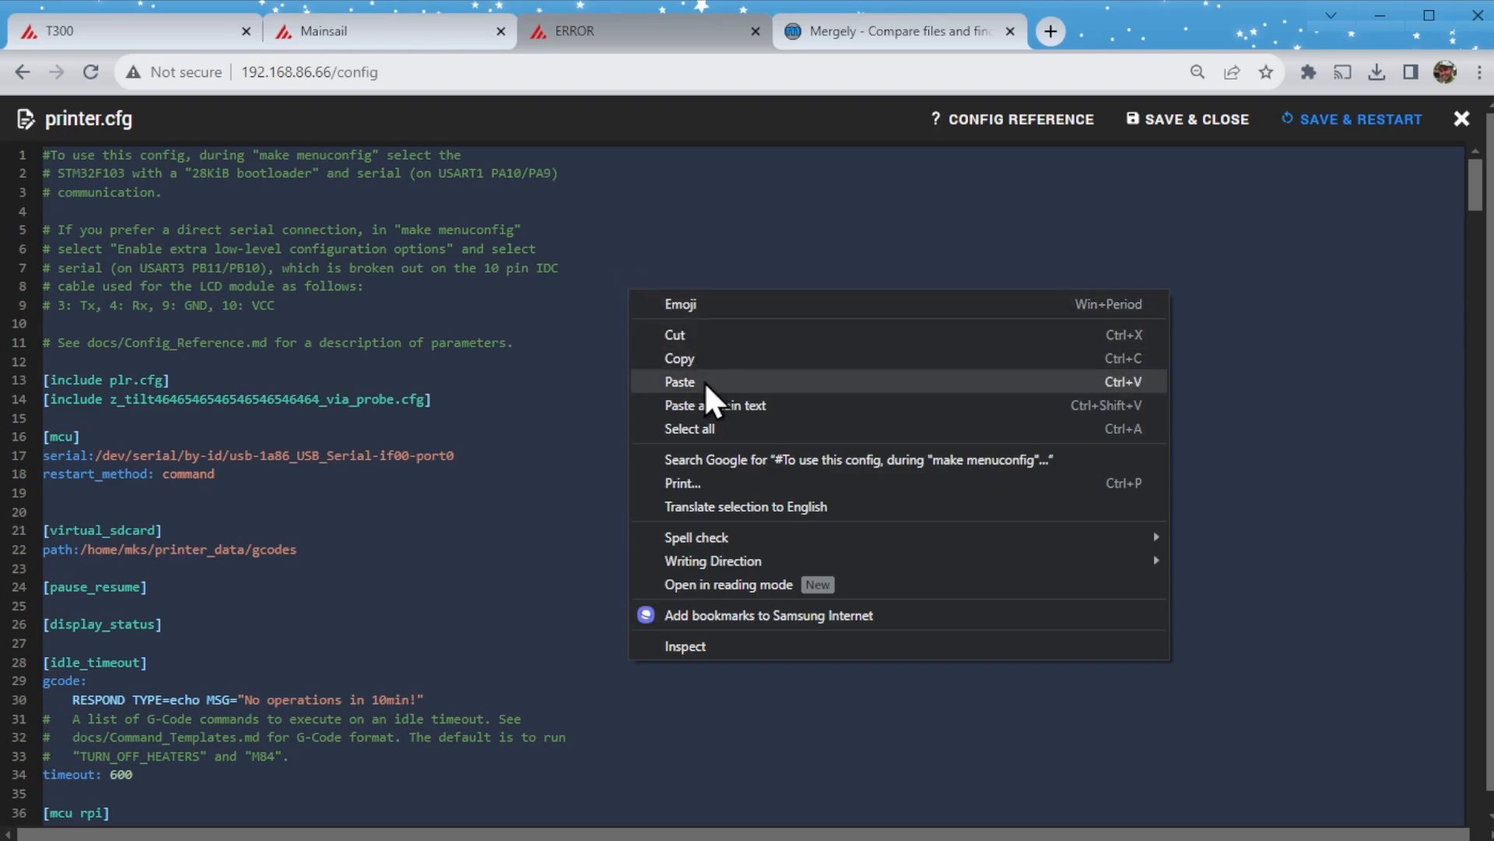
pyautogui.click(680, 381)
pyautogui.scroll(5, 705, 381)
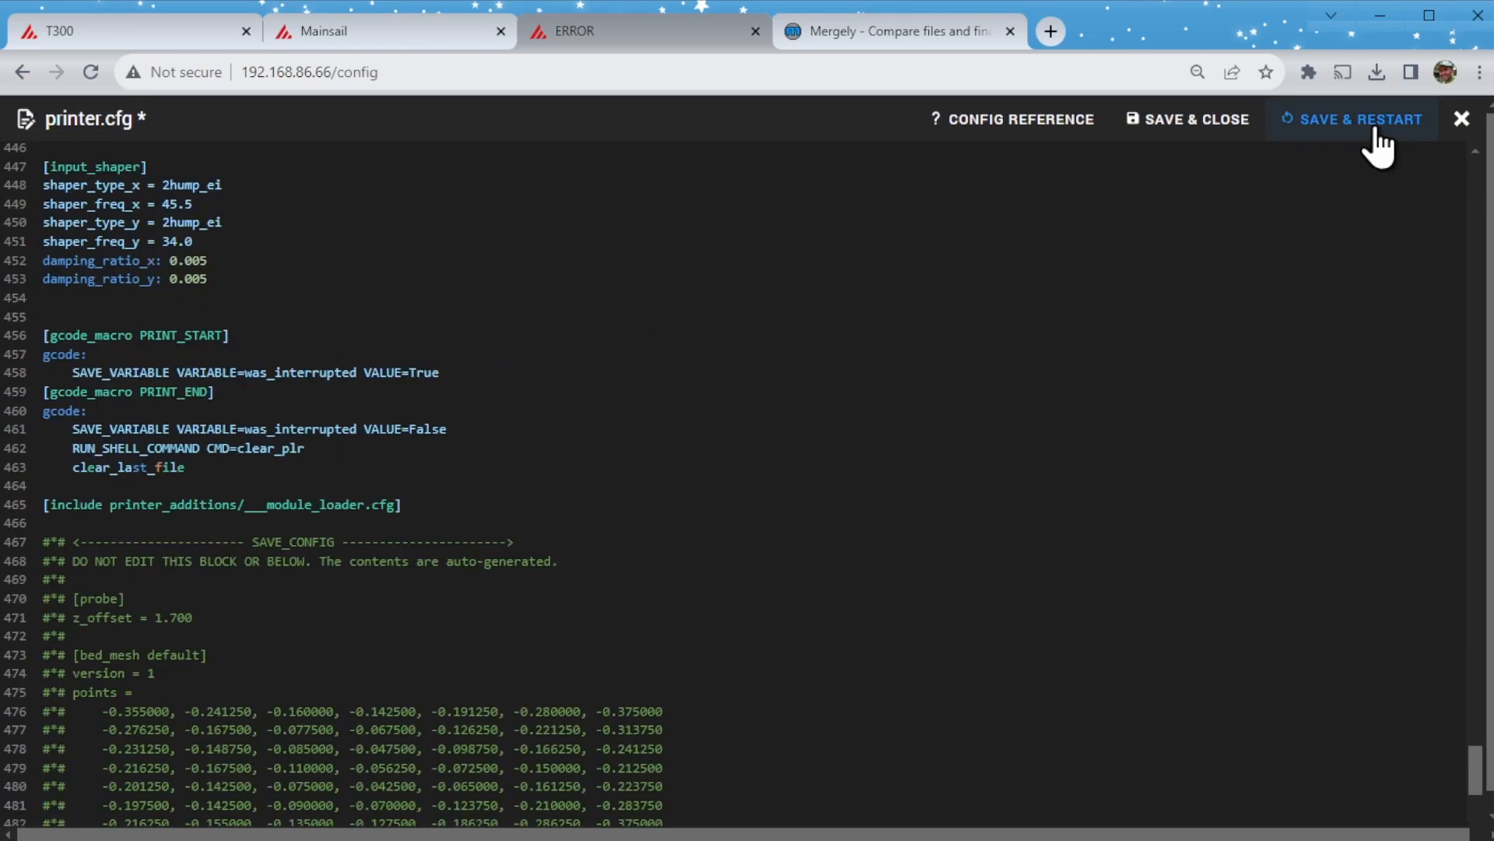
pyautogui.click(1376, 132)
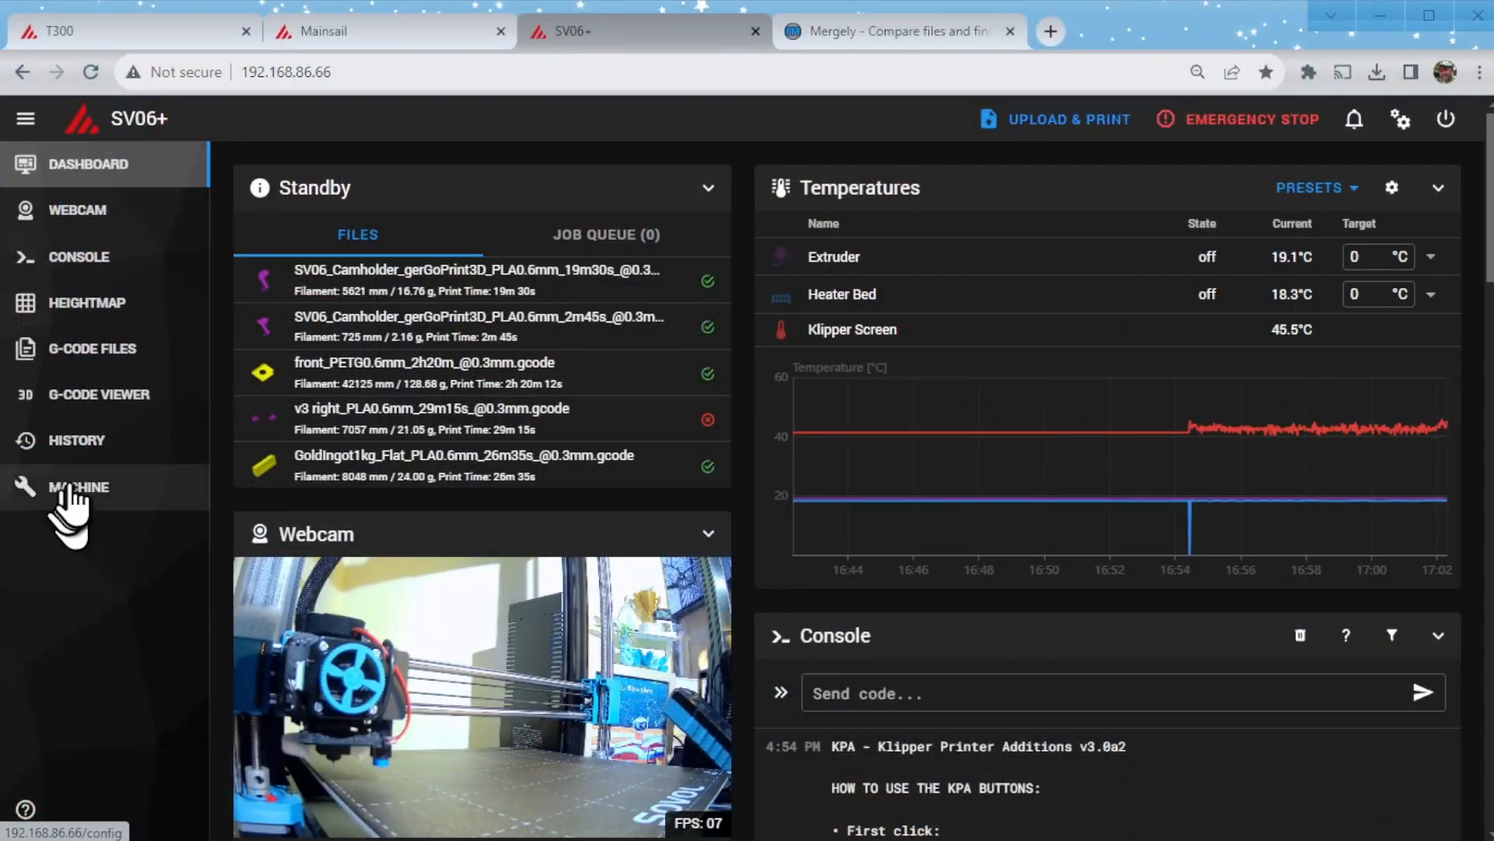
# - Rename printer.cfg in the machine's config files to printer-20240308_171819X.cfg
pyautogui.click(73, 489)
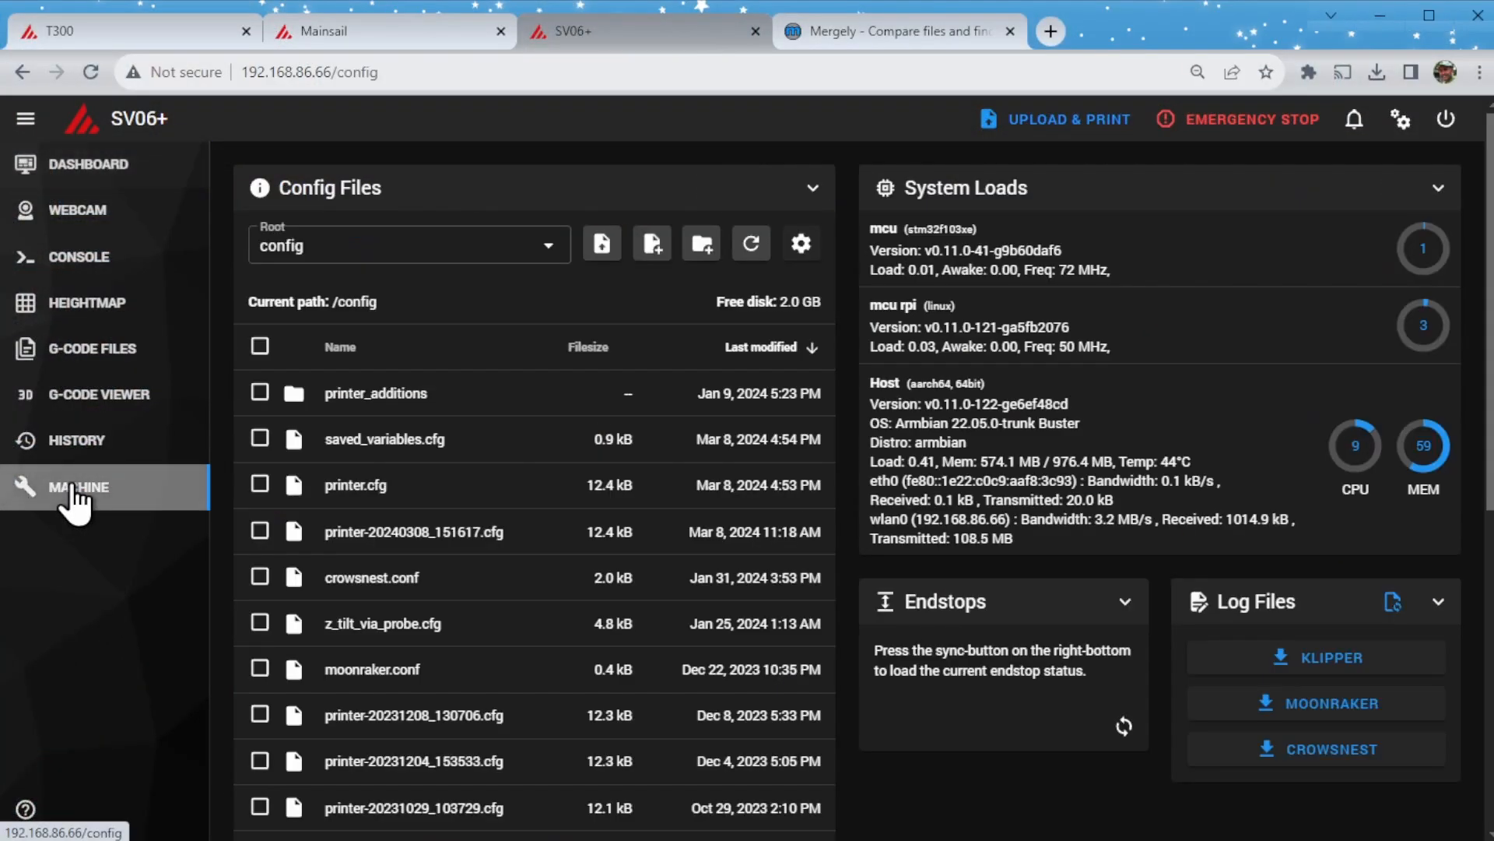
pyautogui.rightClick(379, 502)
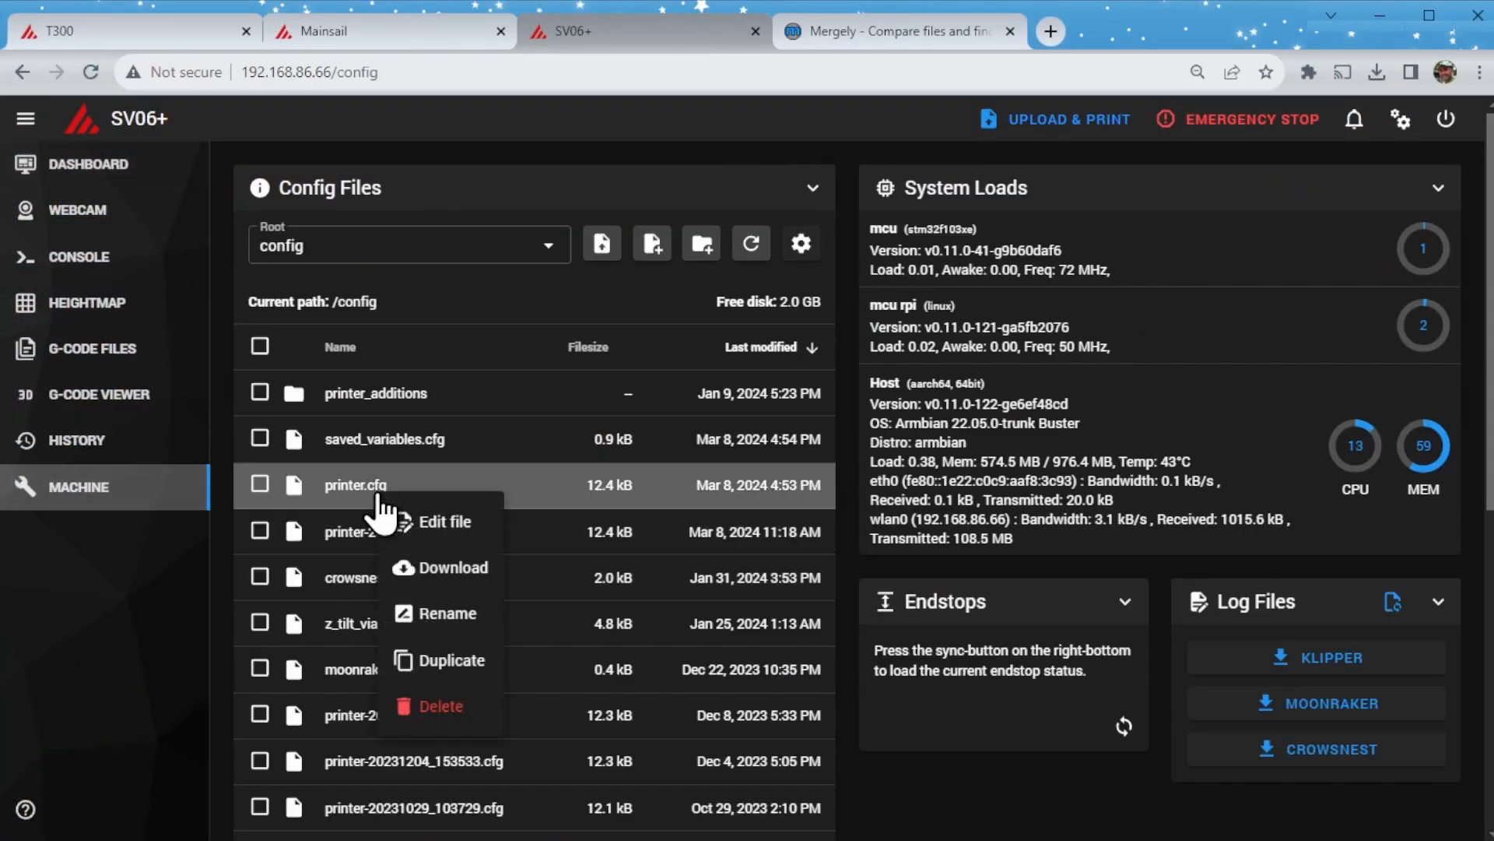
pyautogui.click(447, 614)
pyautogui.press('Left')
pyautogui.press('Left')
pyautogui.press('Left')
pyautogui.press('Left')
pyautogui.write('-20240308')
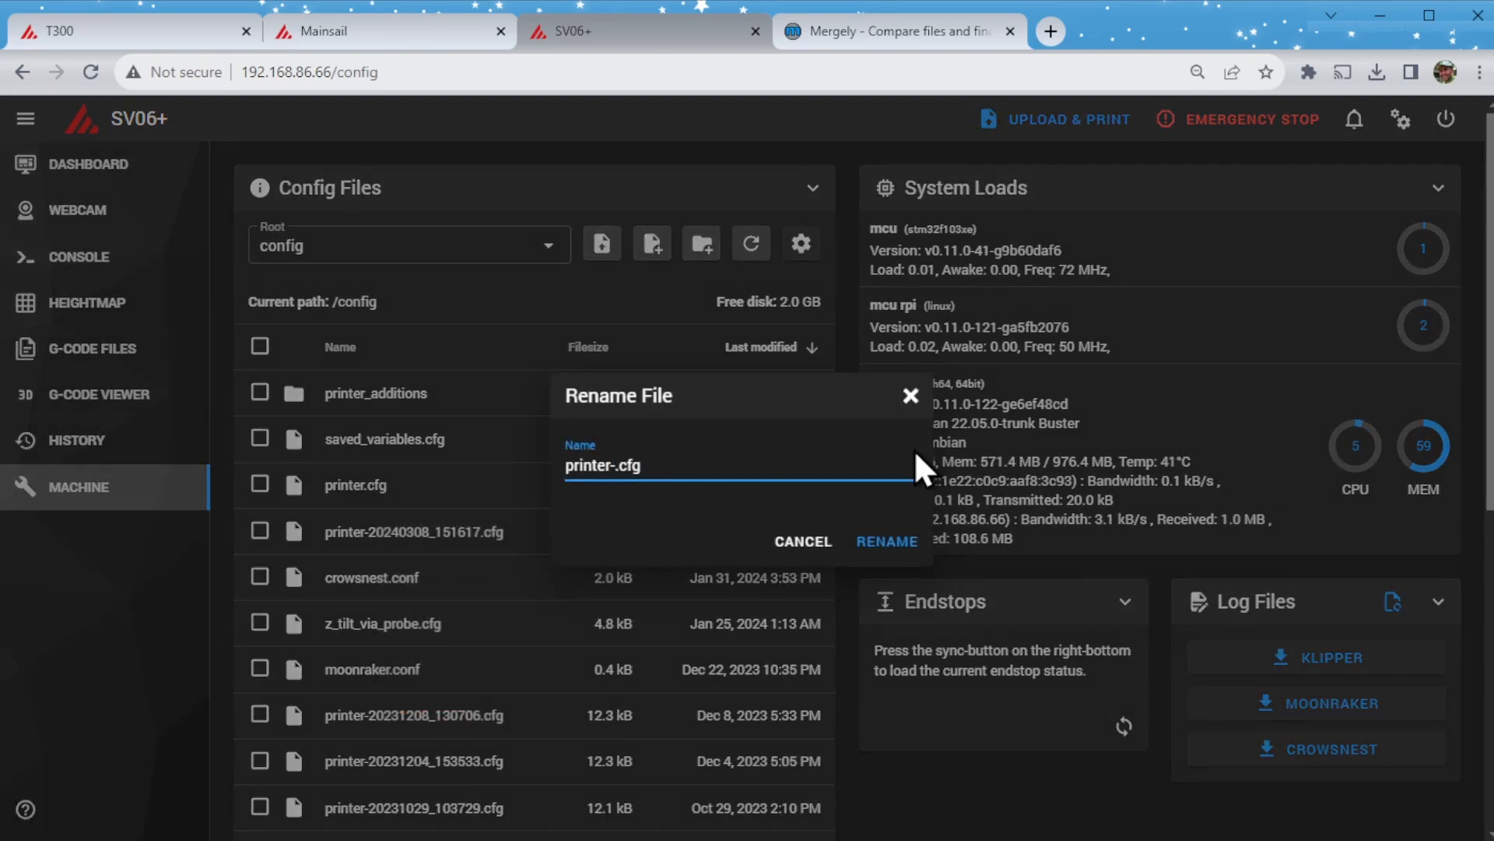
pyautogui.write('_171819X')
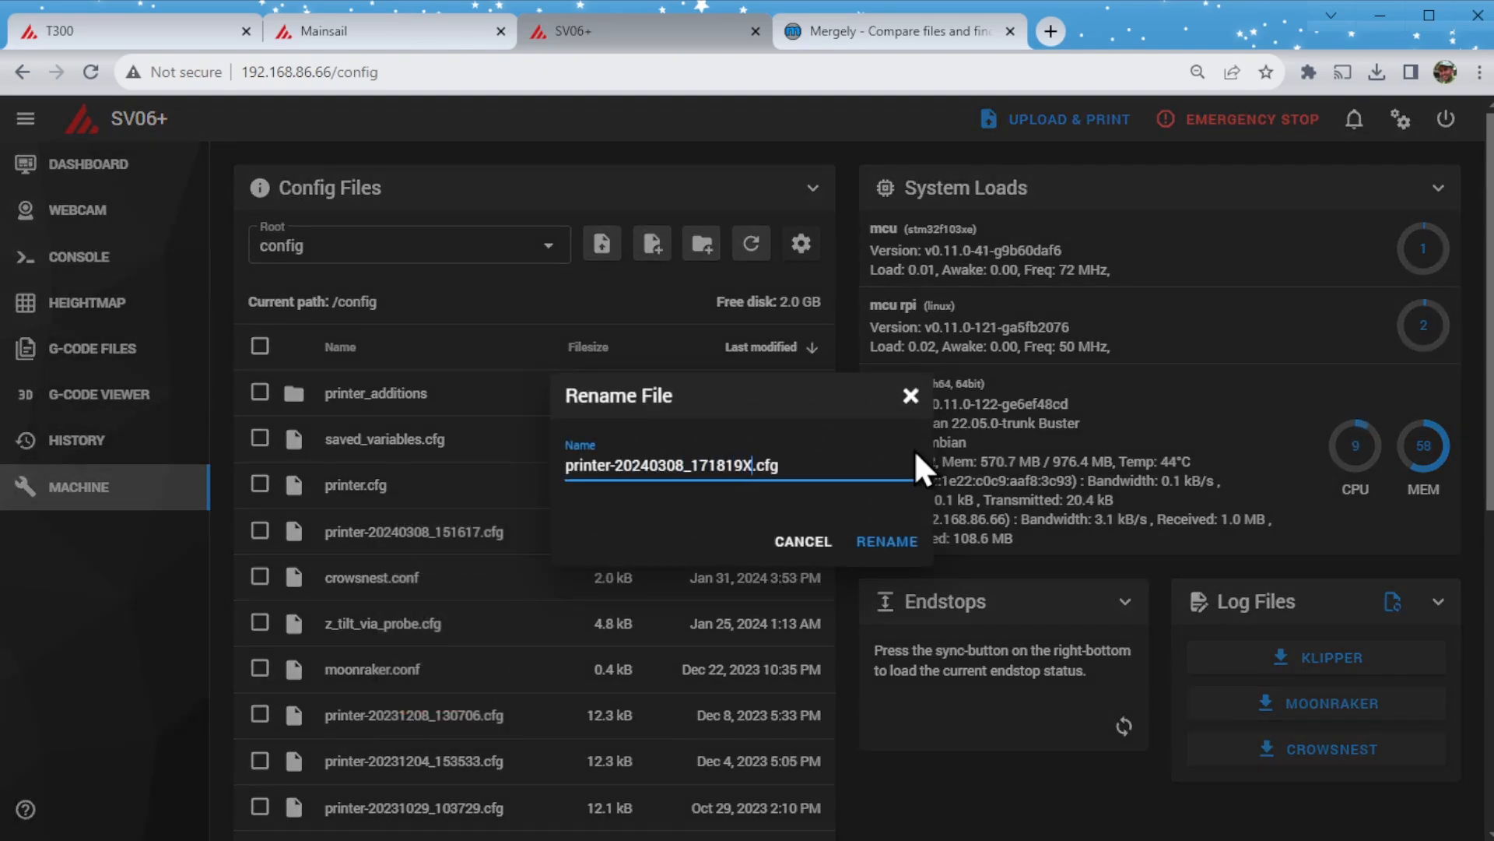
pyautogui.click(892, 546)
# - Duplicate the backup file printer-20240308_151617.cfg, removing the date and time suffix from the copy's name
pyautogui.rightClick(469, 543)
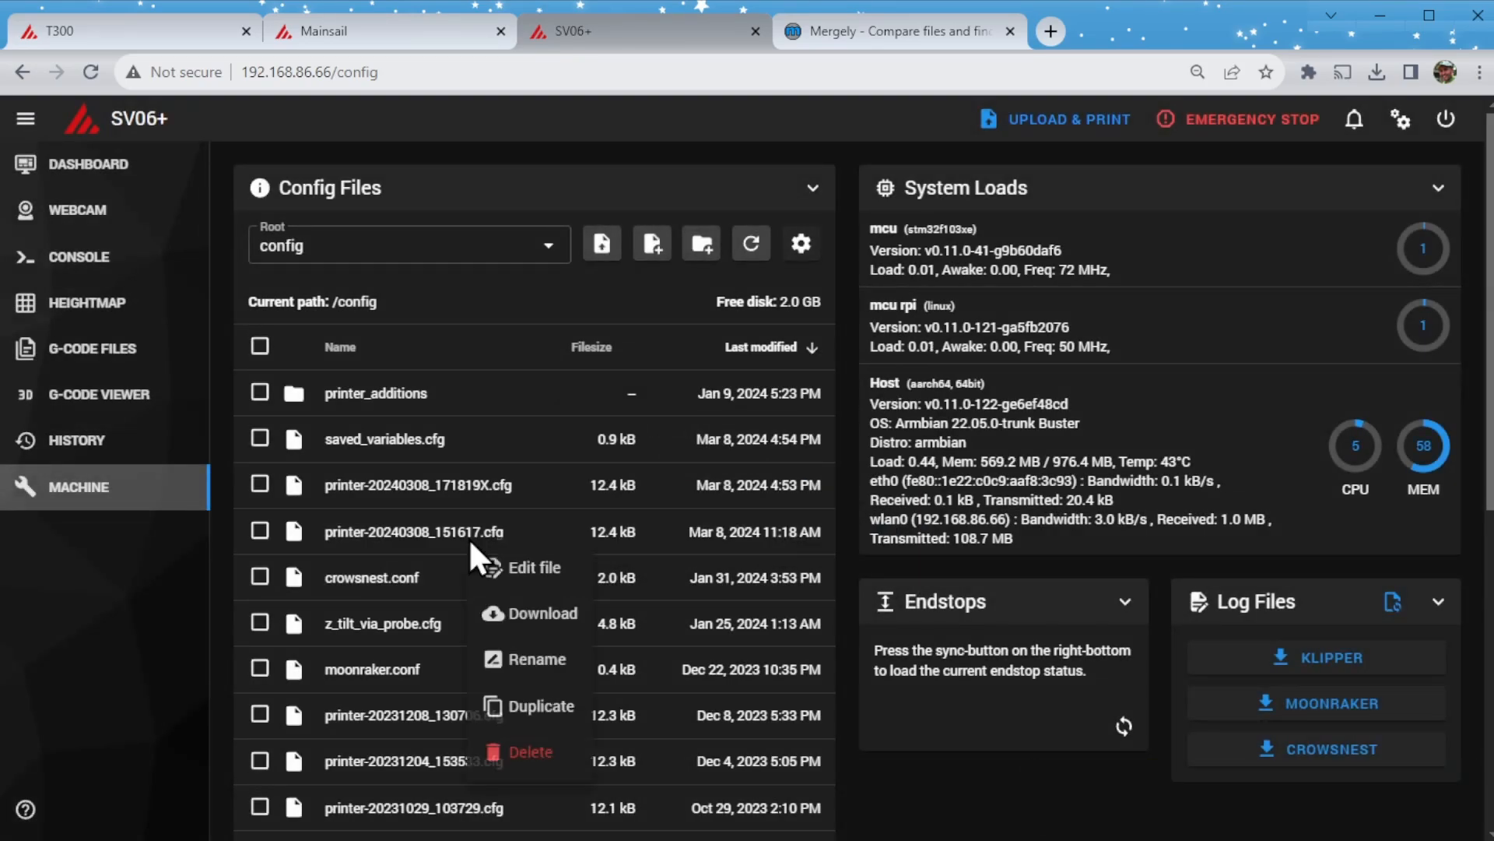
pyautogui.click(542, 715)
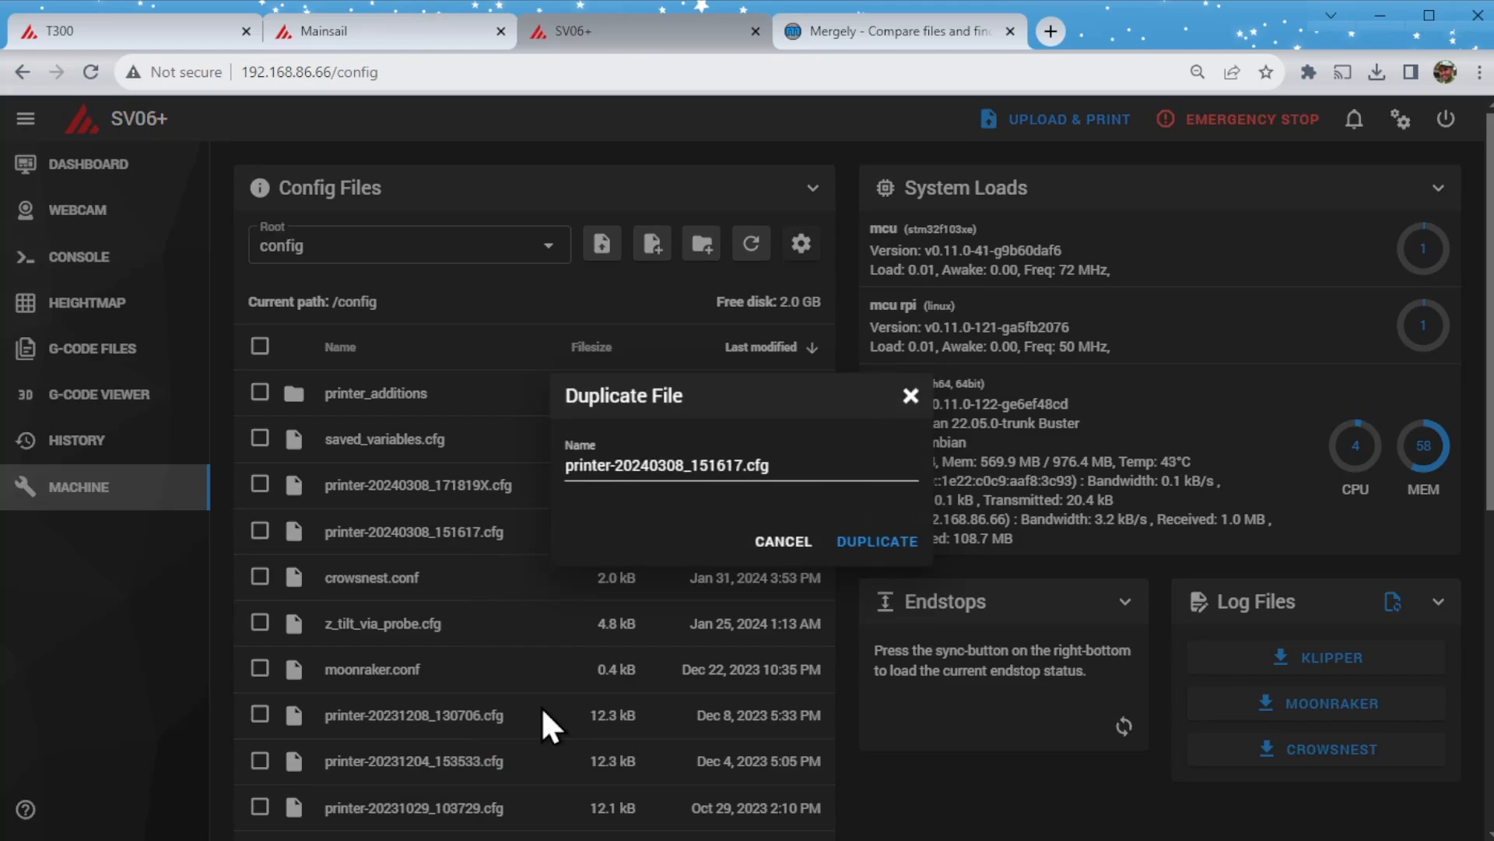
pyautogui.click(779, 466)
pyautogui.press('Delete')
pyautogui.press('Delete')
pyautogui.press('Delete')
pyautogui.press('Delete')
pyautogui.press('Delete')
pyautogui.press('Delete')
pyautogui.press('Delete')
pyautogui.press('Delete')
pyautogui.press('Delete')
pyautogui.press('Delete')
pyautogui.press('Delete')
pyautogui.press('Delete')
pyautogui.press('Delete')
pyautogui.press('Delete')
pyautogui.press('Delete')
pyautogui.press('Delete')
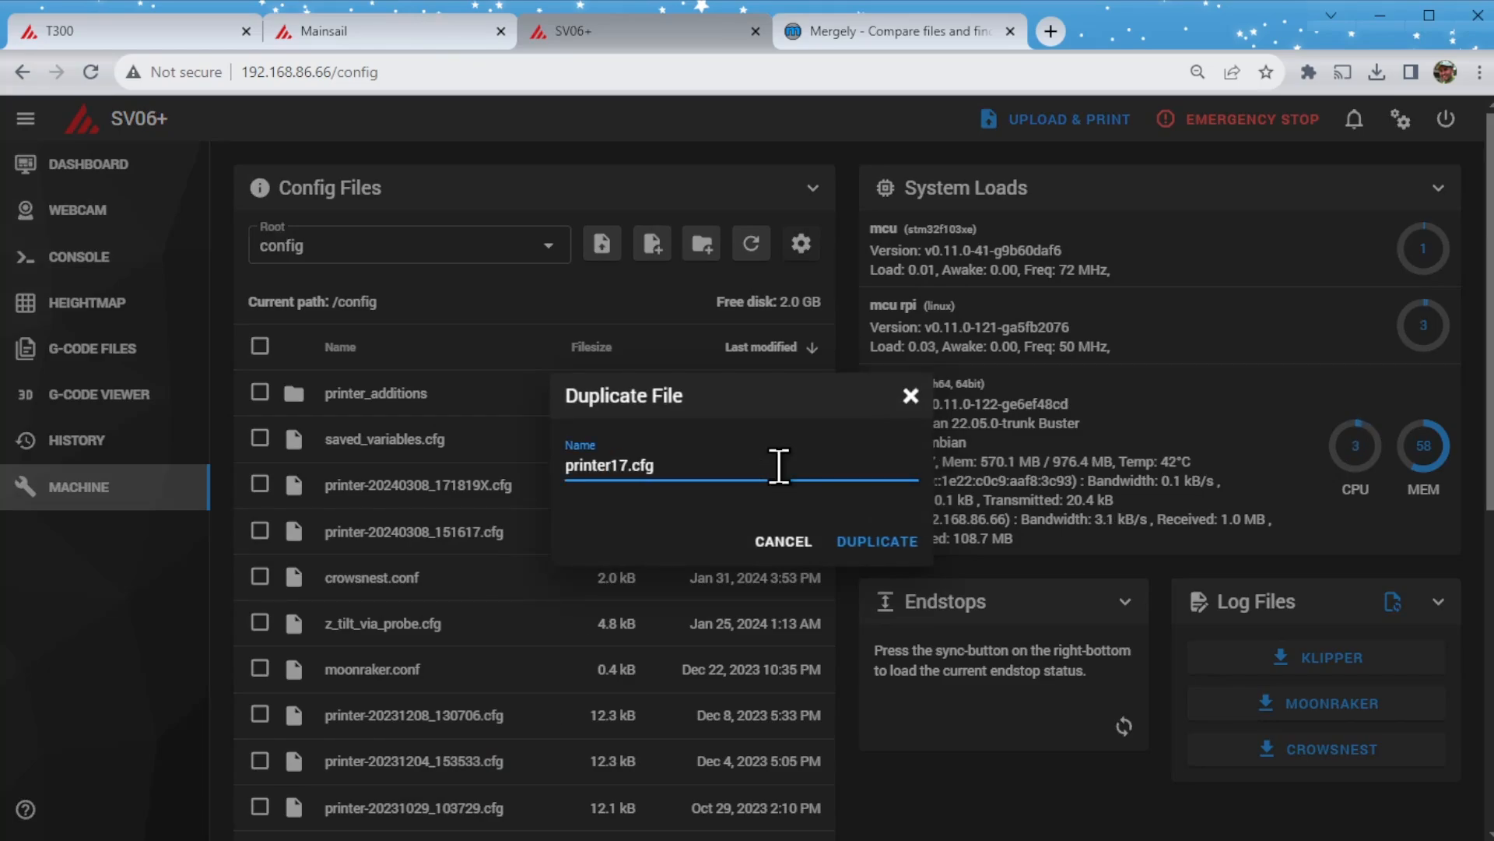
pyautogui.click(883, 543)
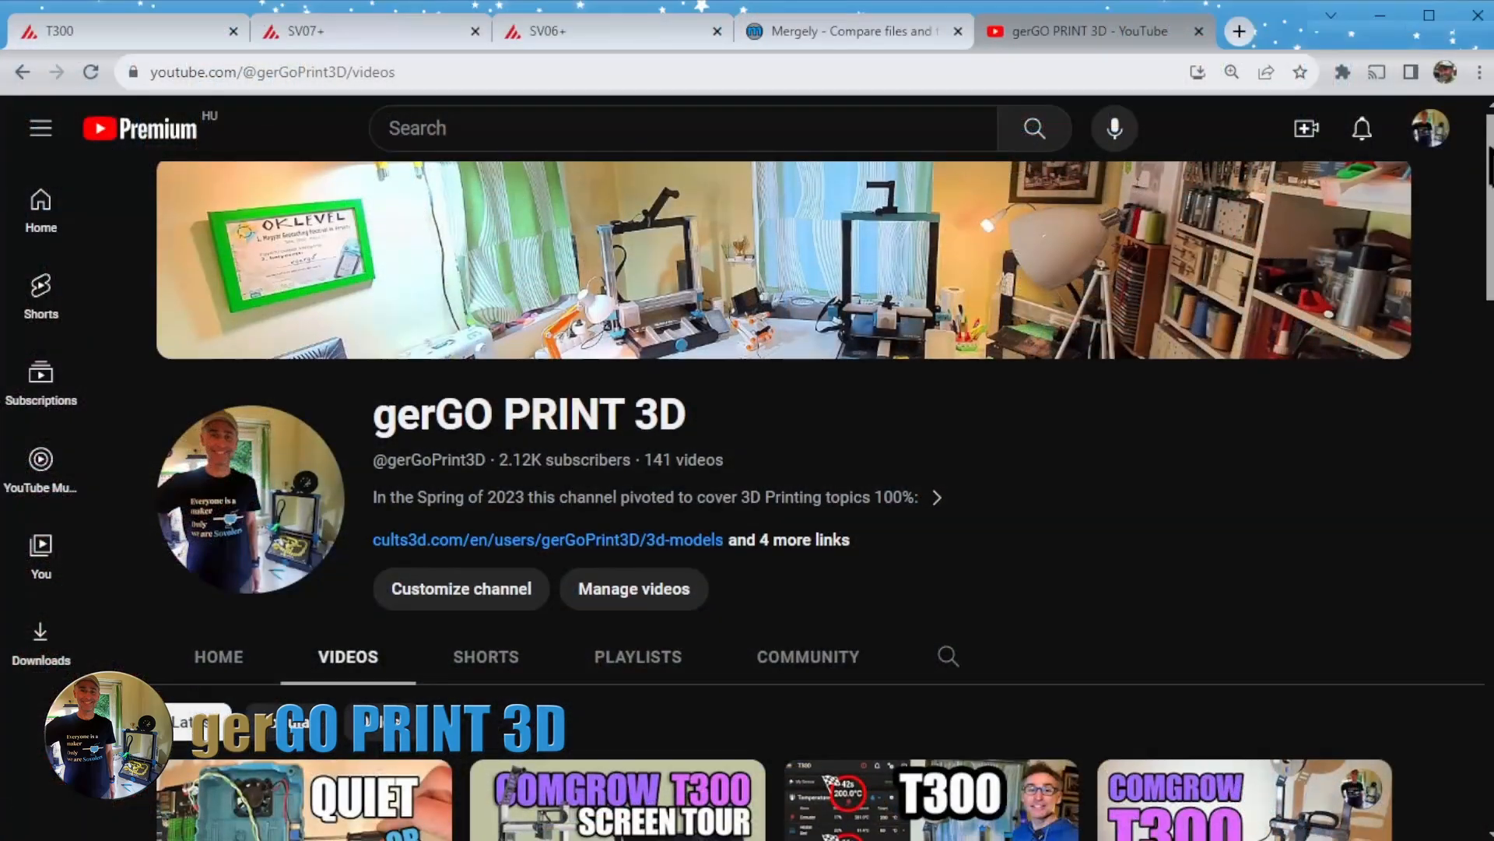
pyautogui.scroll(-3, 747, 483)
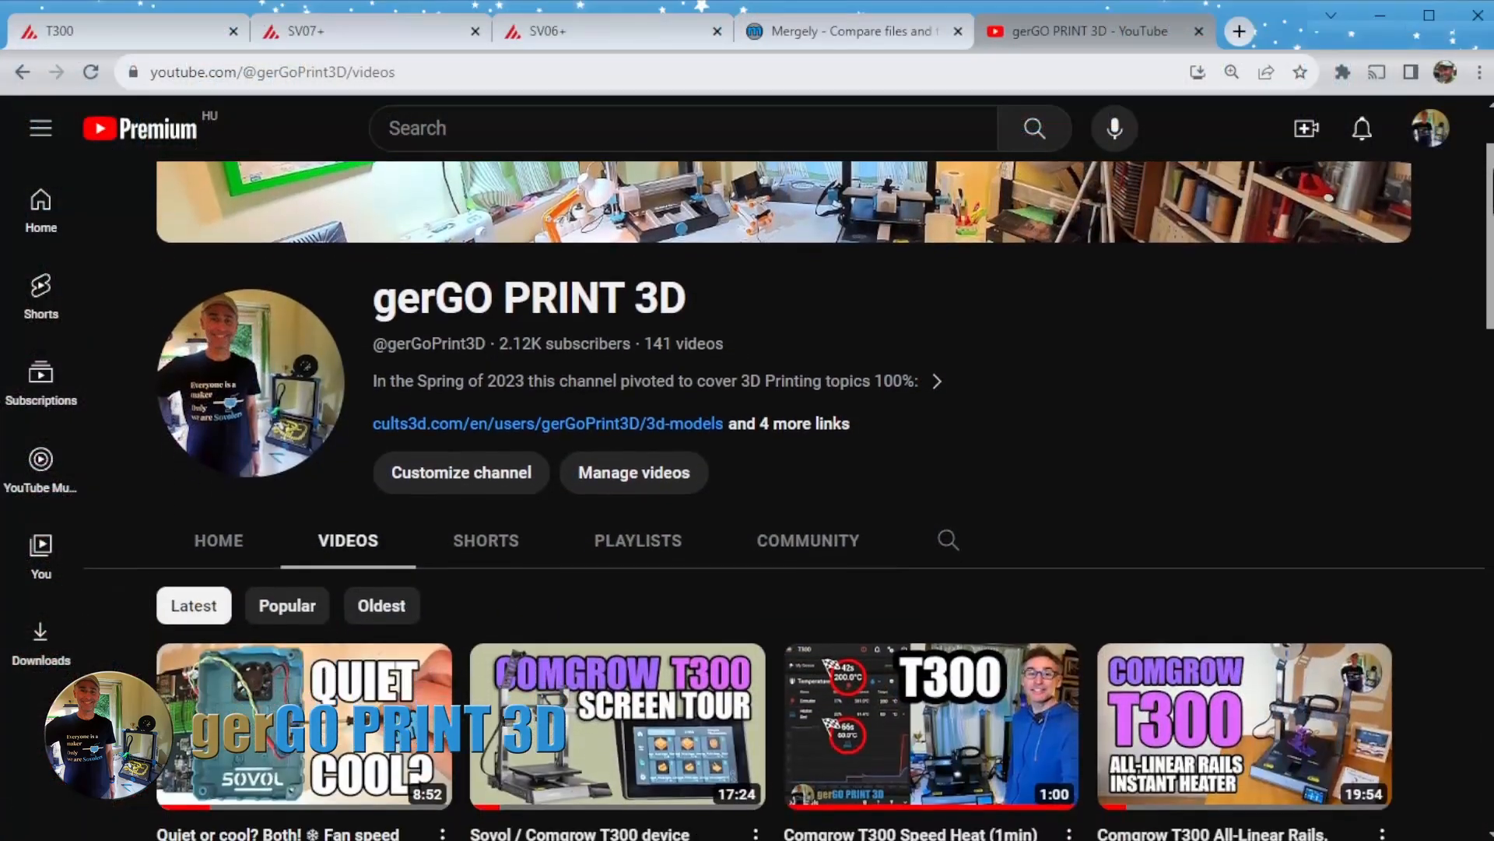
pyautogui.moveTo(1492, 205); pyautogui.dragTo(1484, 630)
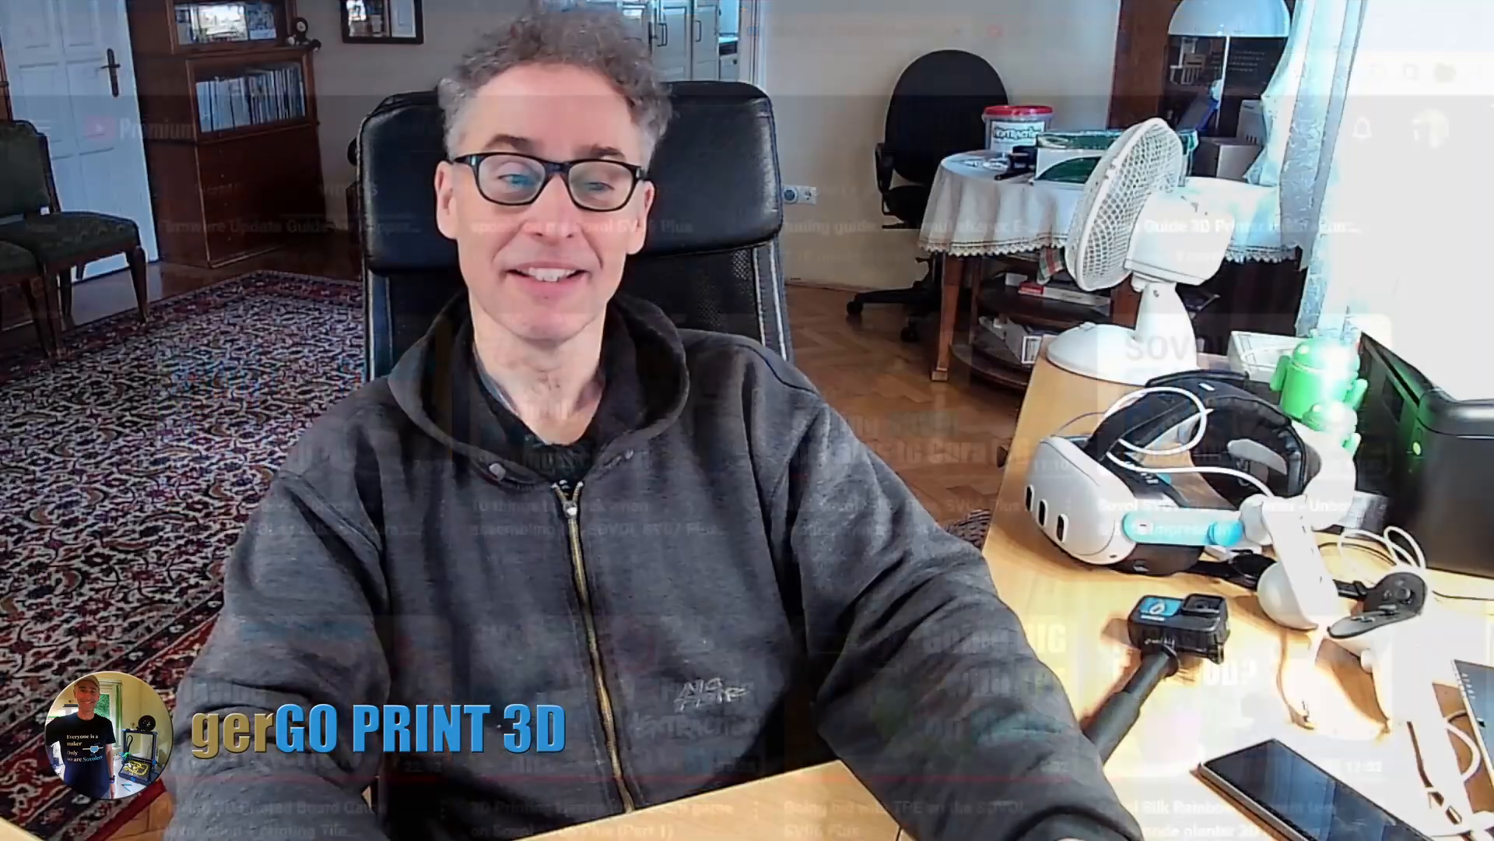